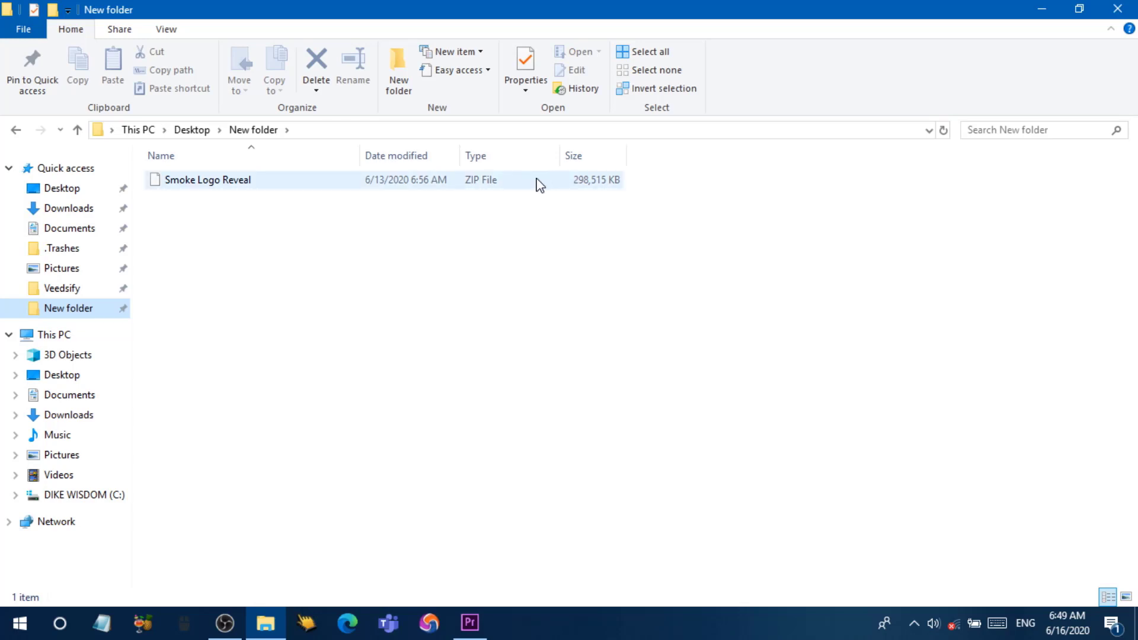
Step: Bring up the Smoke Logo Reveal ZIP's context menu to reach WinRAR's extraction choices
right_click(495, 182)
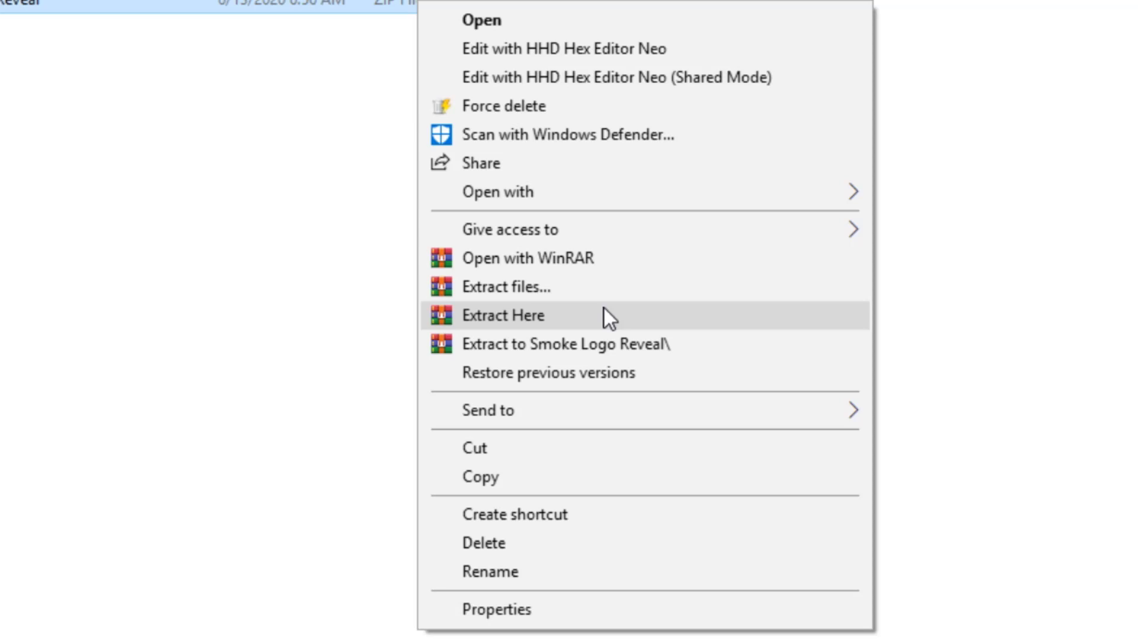
Step: Extract the Smoke Logo Reveal ZIP into New folder, entering the archive password
click(604, 309)
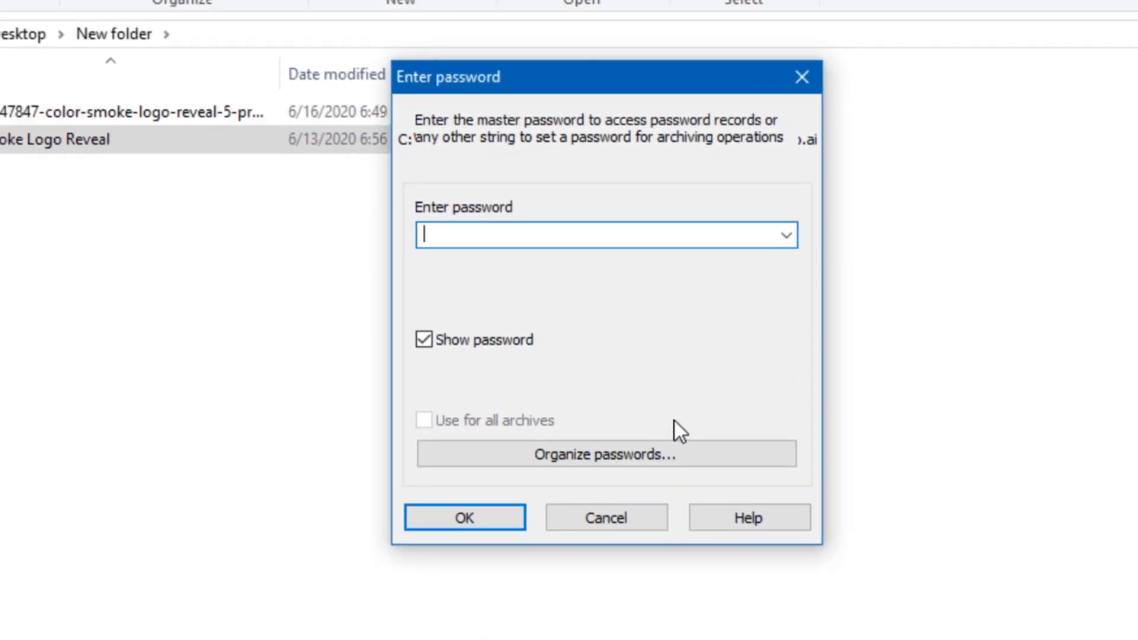
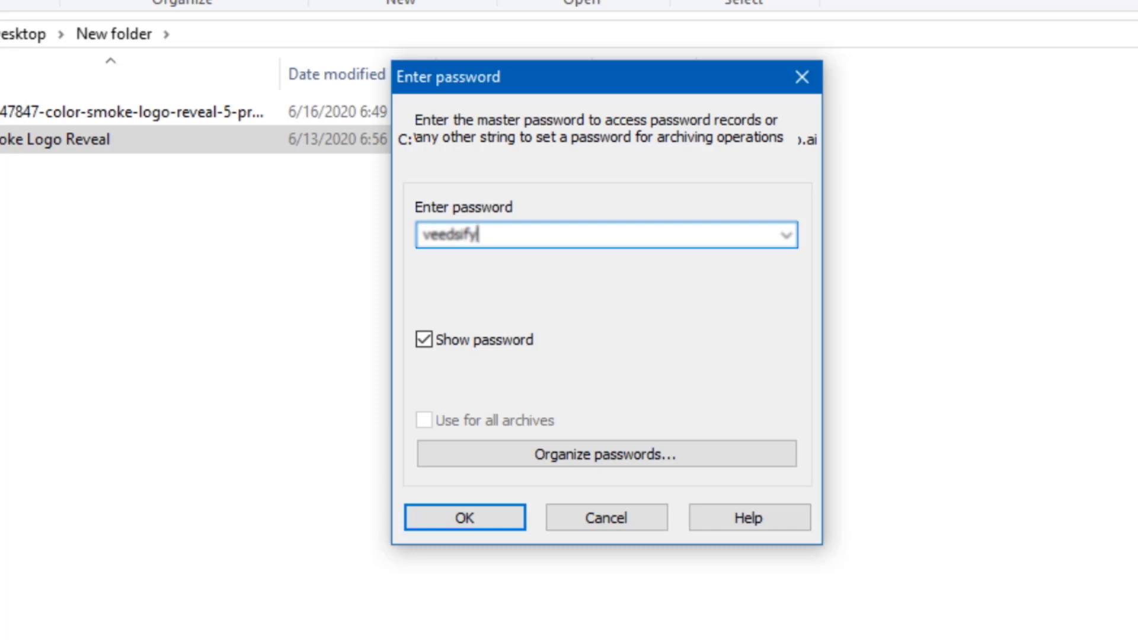
key(Return)
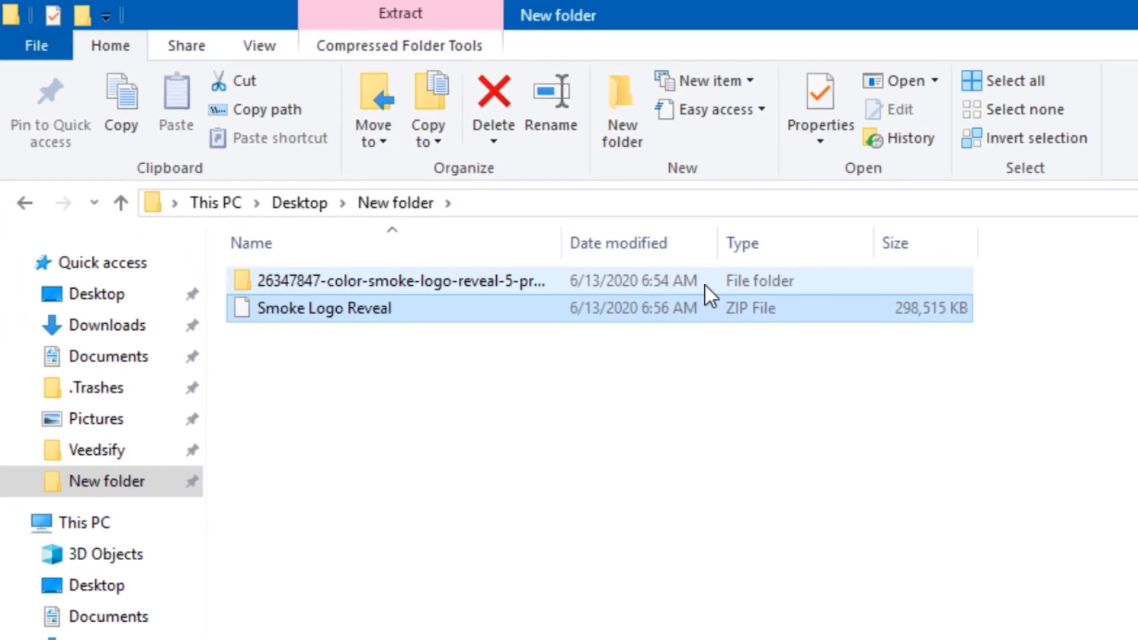
Step: Locate the template's Project File folder, then bring up Premiere Pro's File menu
double_click(705, 286)
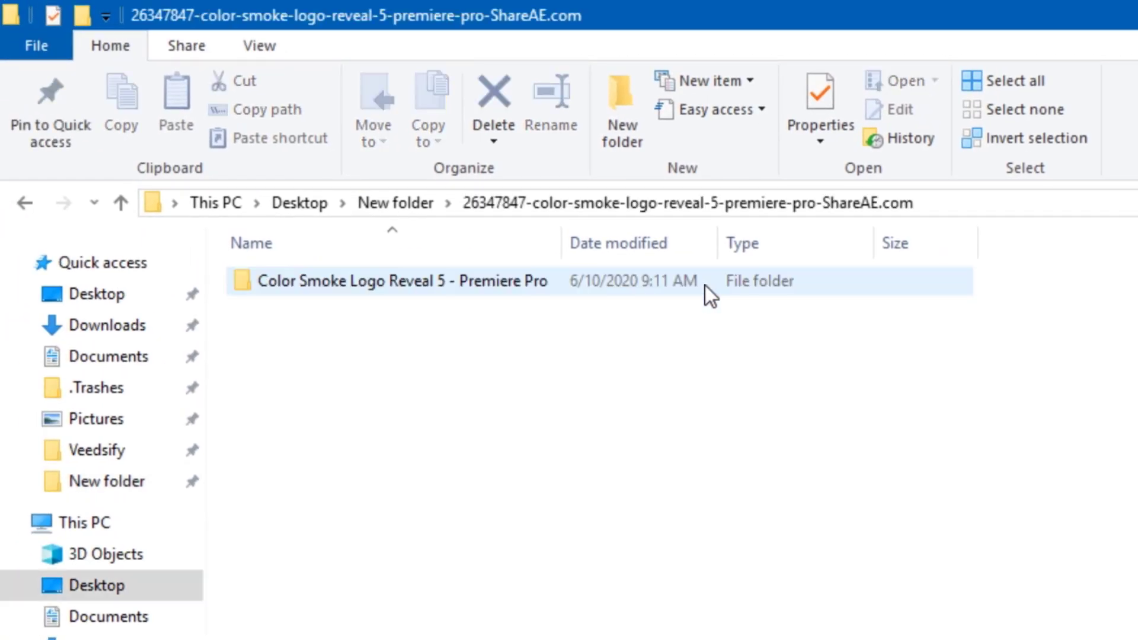
double_click(705, 286)
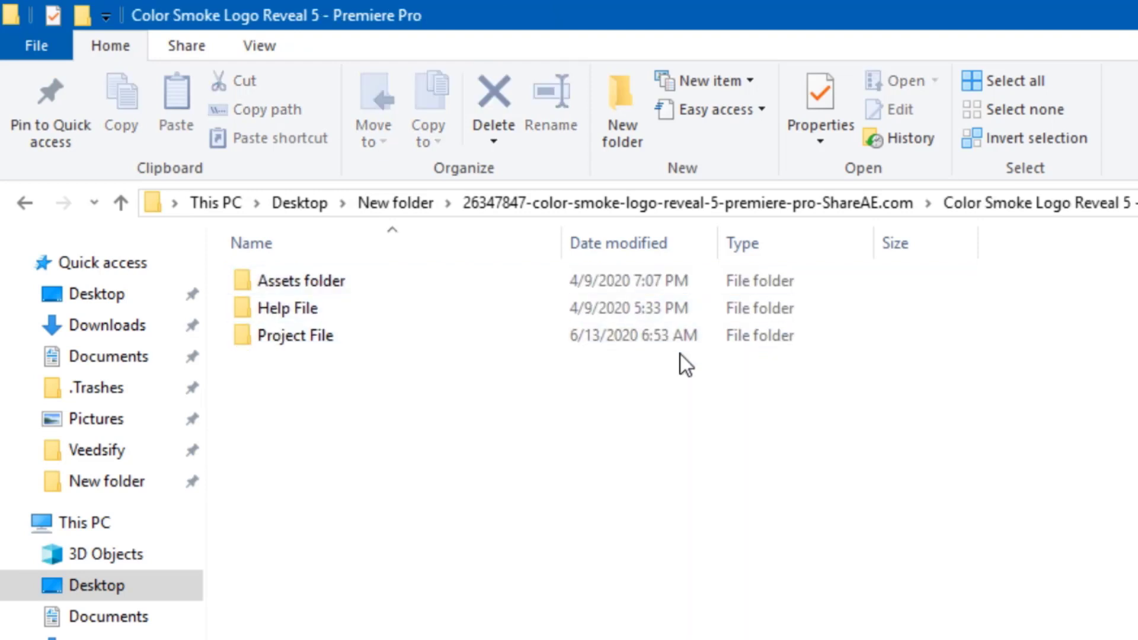
double_click(687, 336)
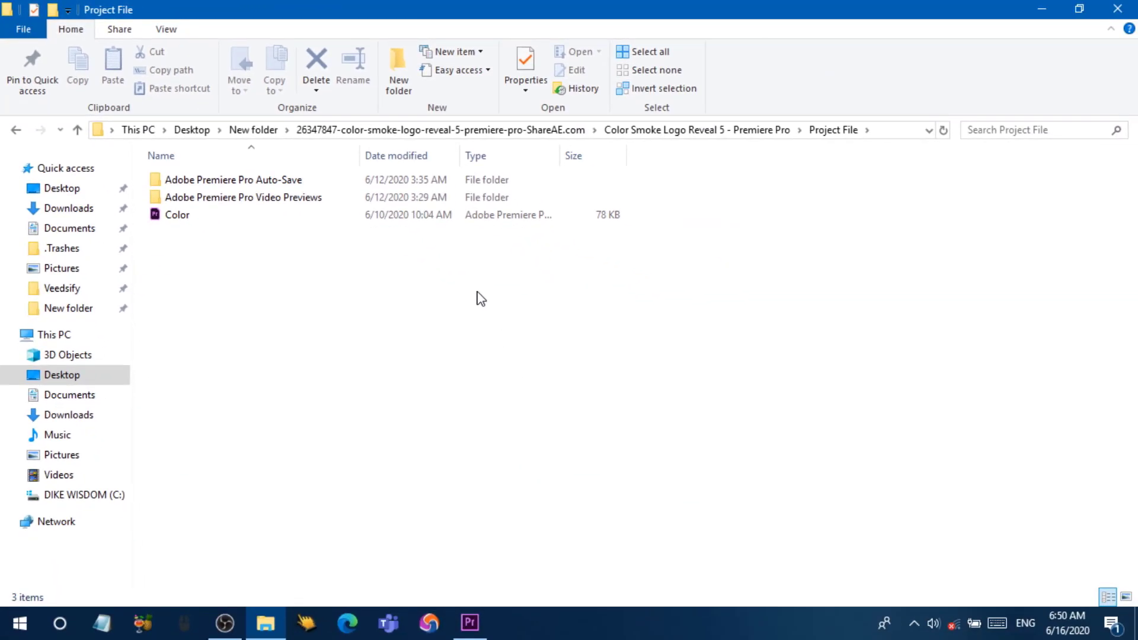
click(470, 622)
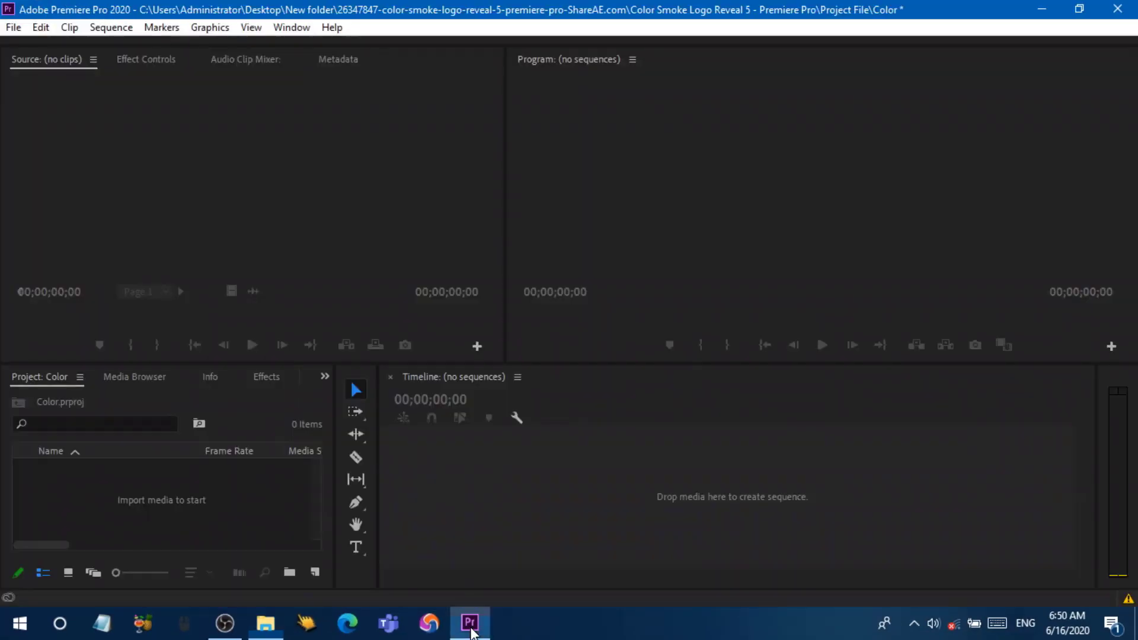
click(12, 28)
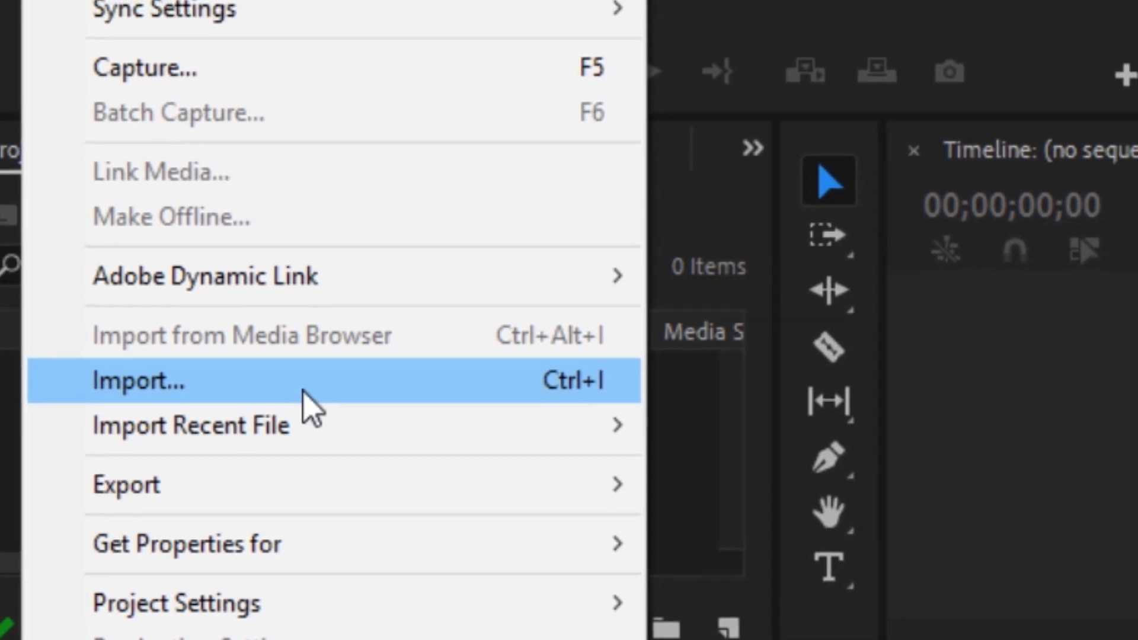
Step: Import the Color project file from New folder's template Project File folder
click(314, 379)
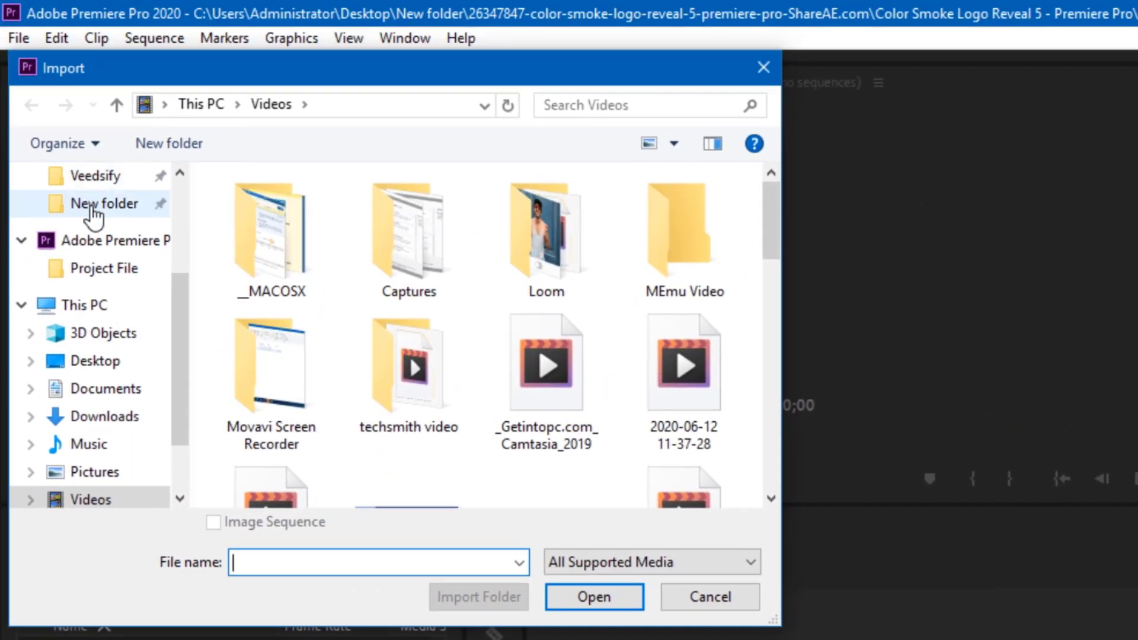
click(95, 208)
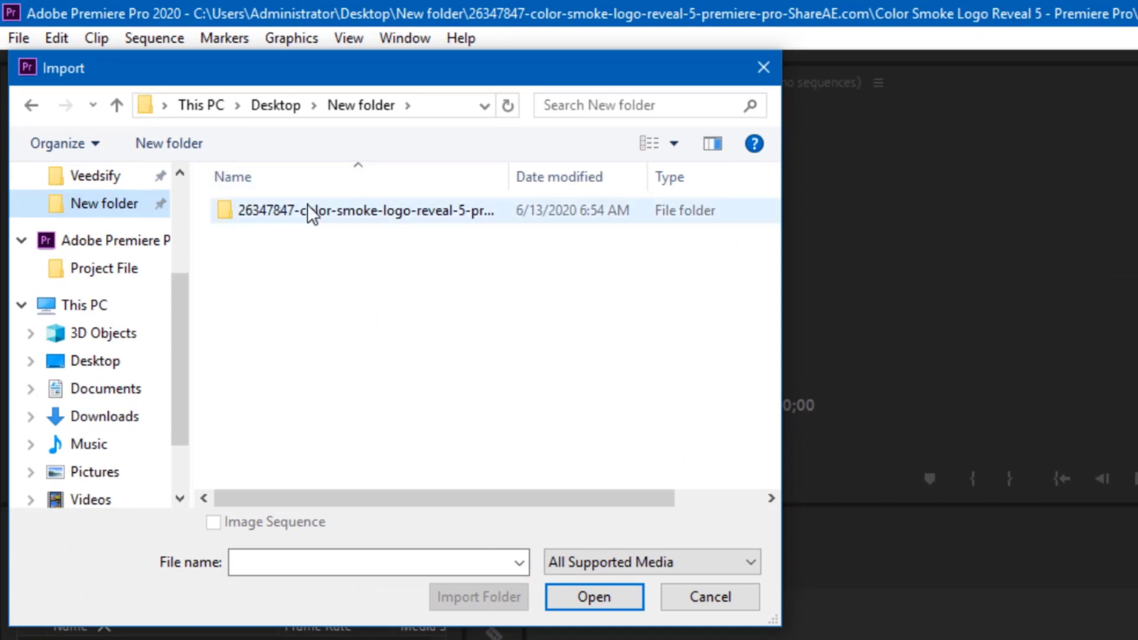
double_click(309, 219)
double_click(308, 228)
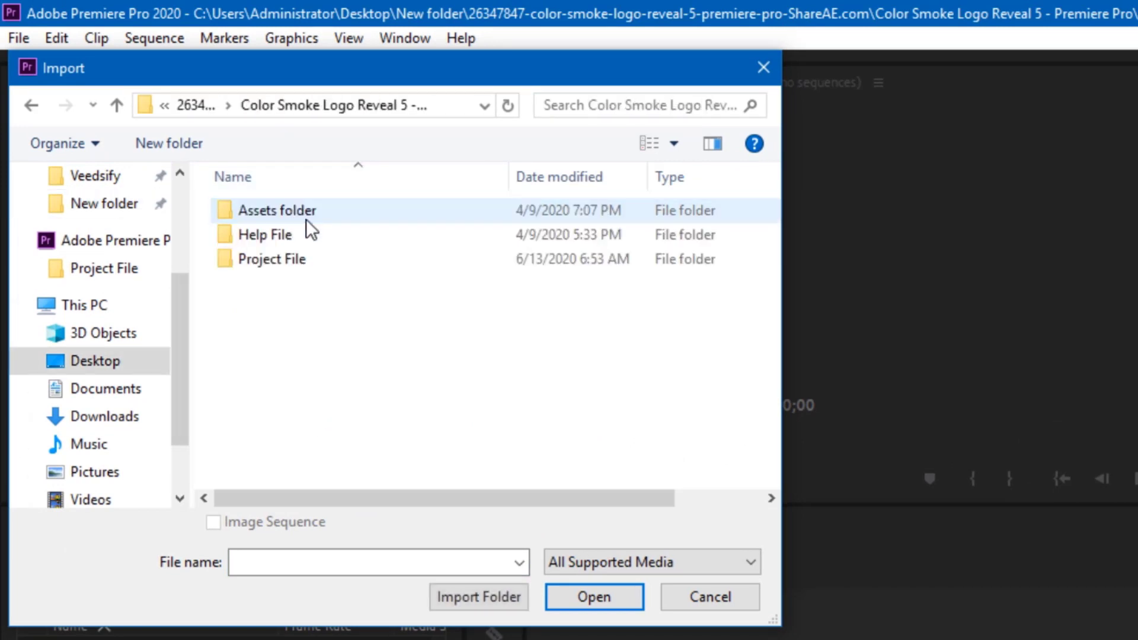
double_click(303, 267)
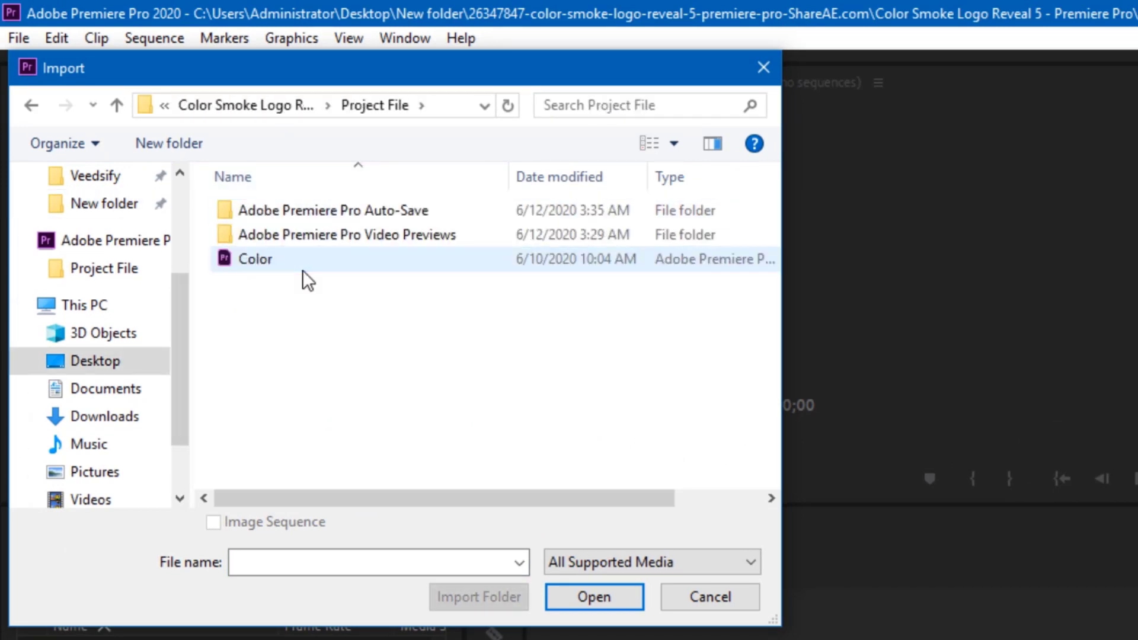
click(303, 271)
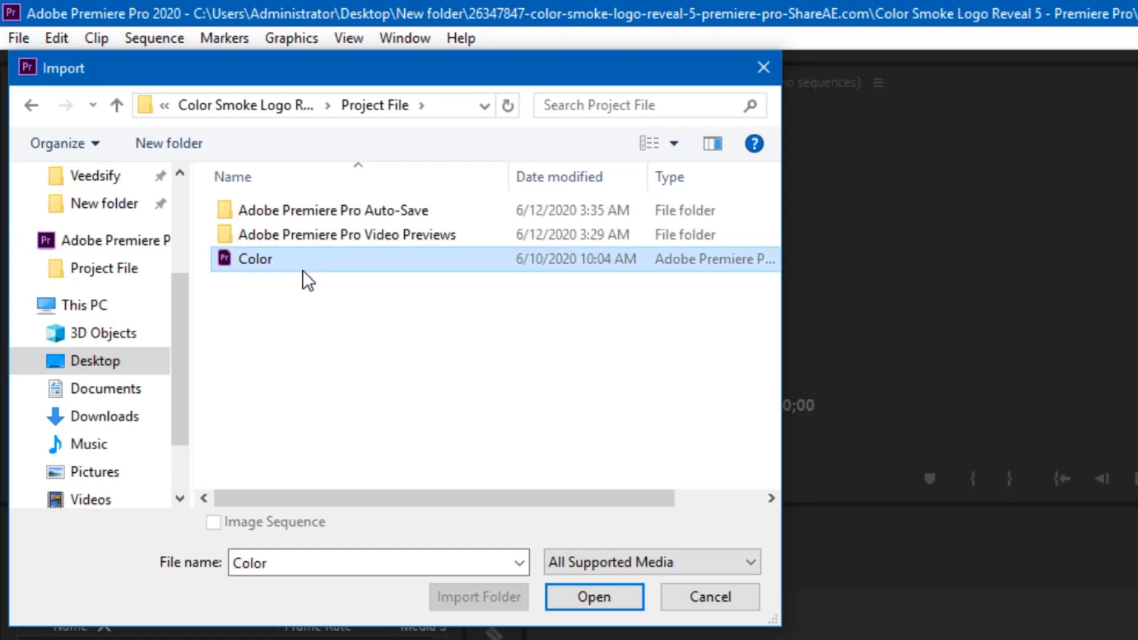
click(579, 600)
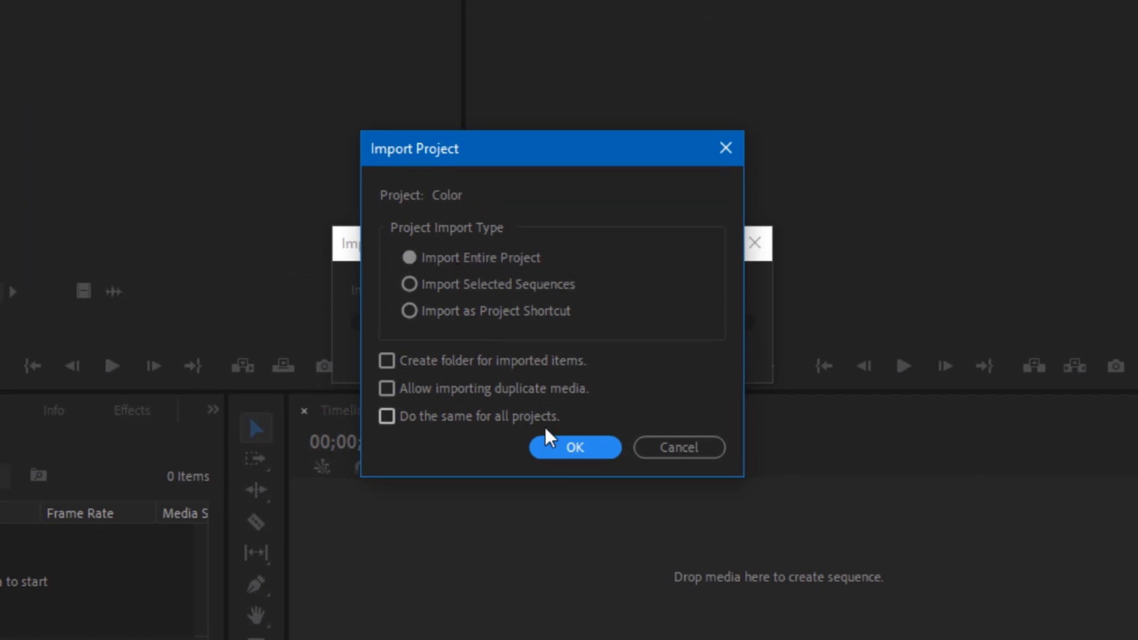
Step: Import the entire Color project, expand the Assets bin and select Nested Sequence 01
click(574, 447)
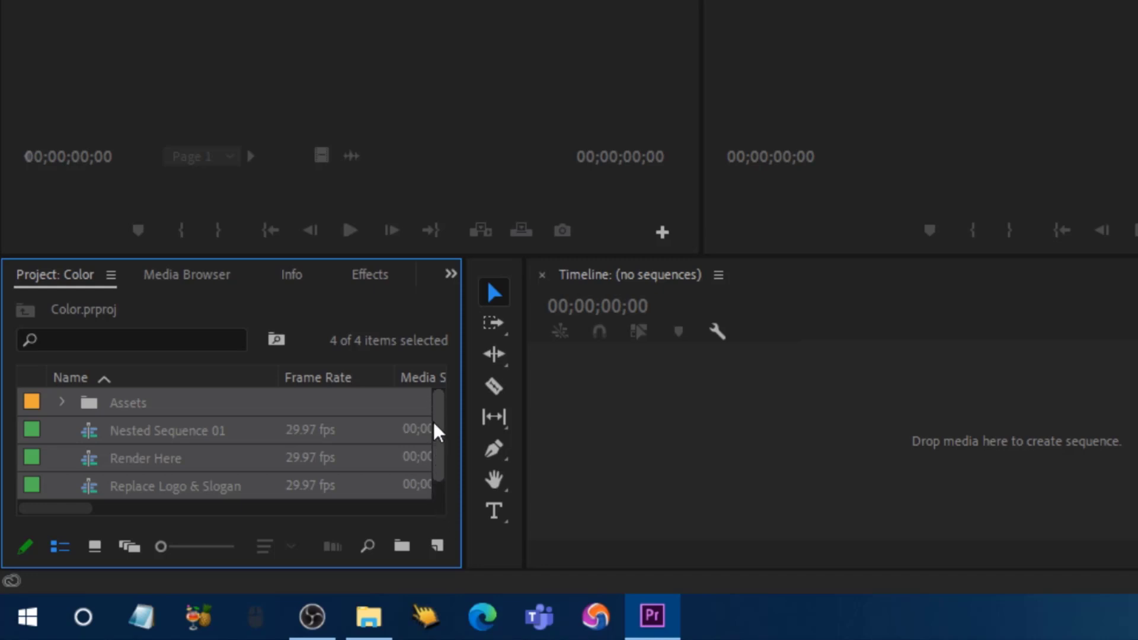
click(63, 403)
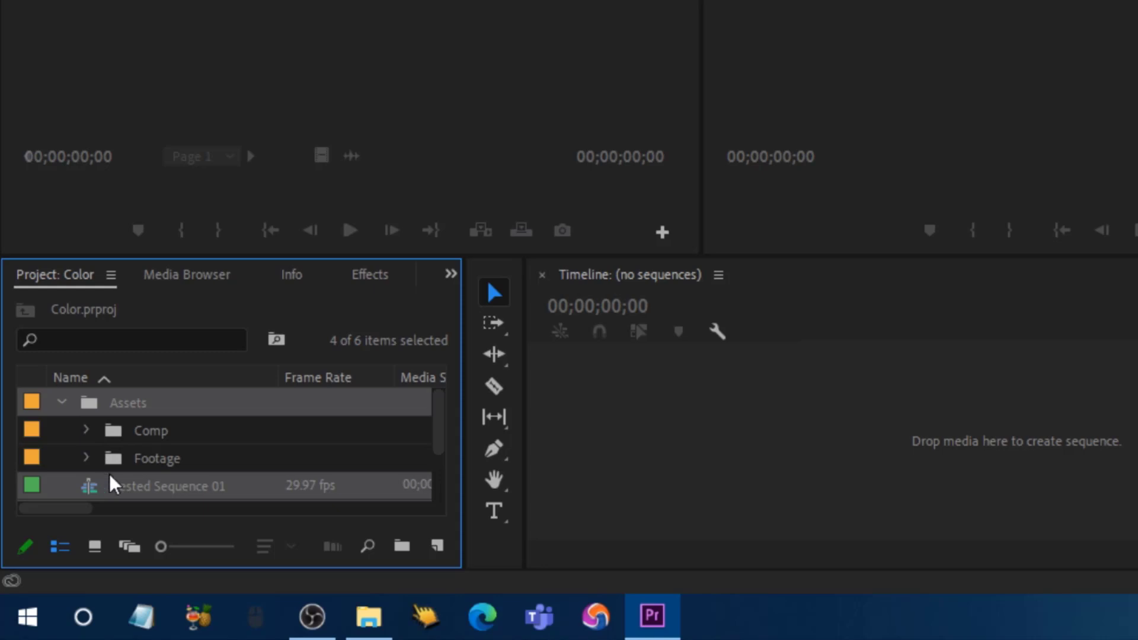
click(137, 489)
click(135, 486)
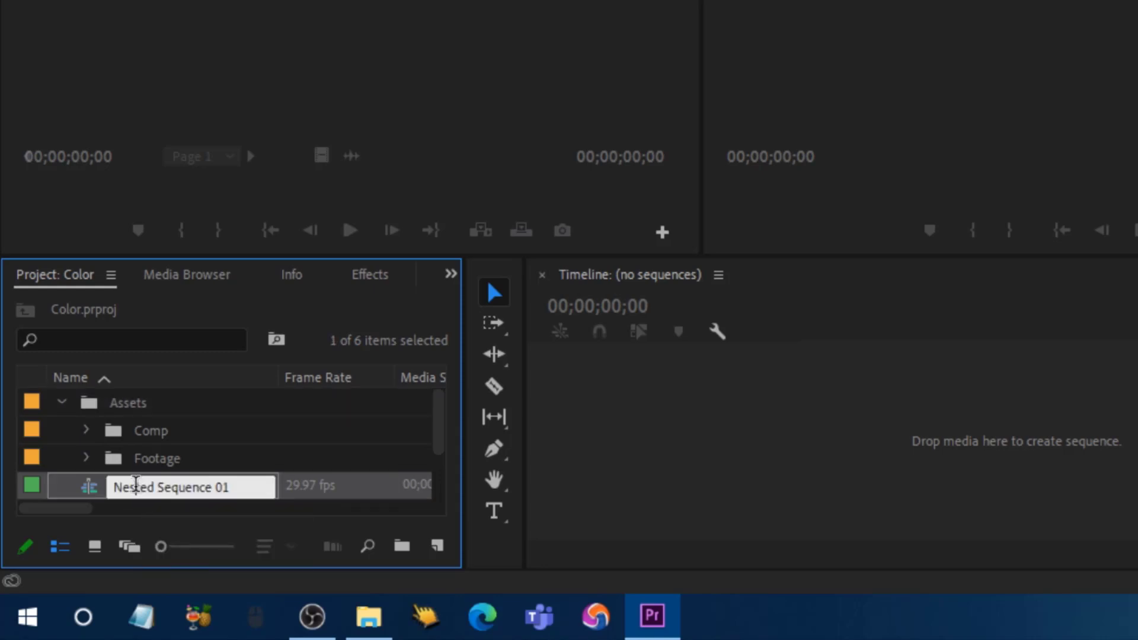
Step: Open Nested Sequence 01 and preview the smoke animation at 06;18 and 07;20
double_click(89, 489)
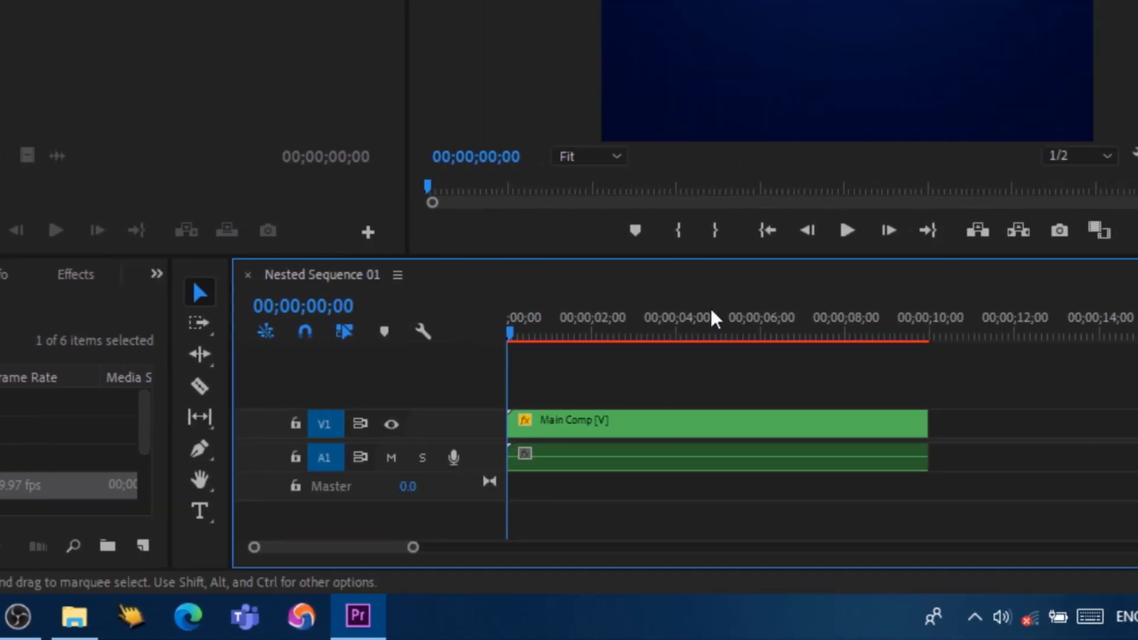
click(642, 325)
click(716, 331)
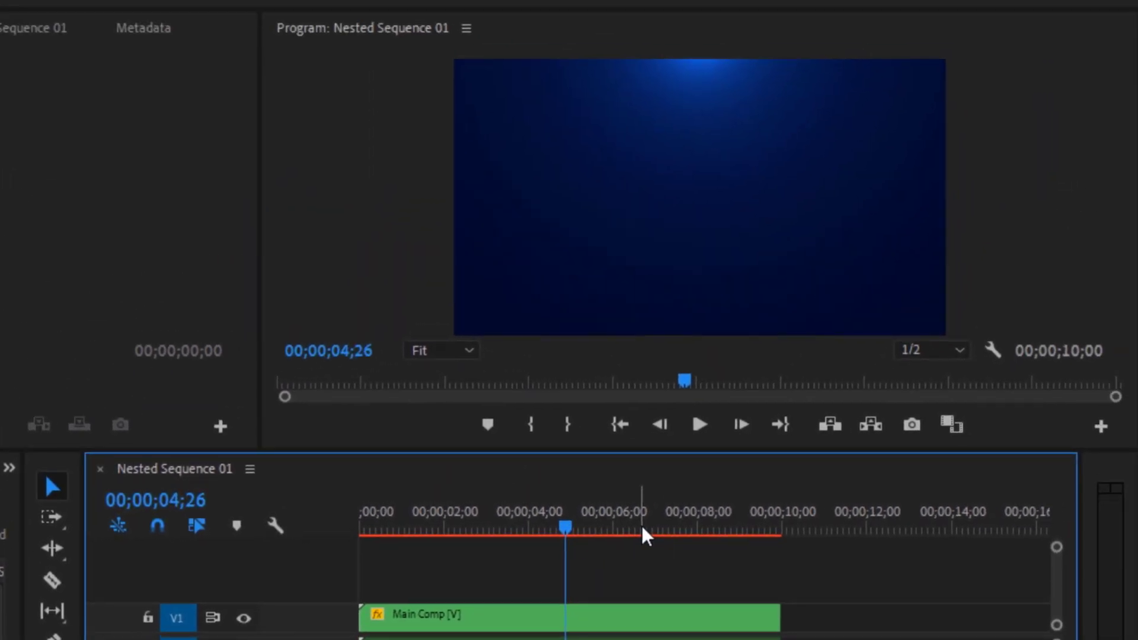
click(641, 524)
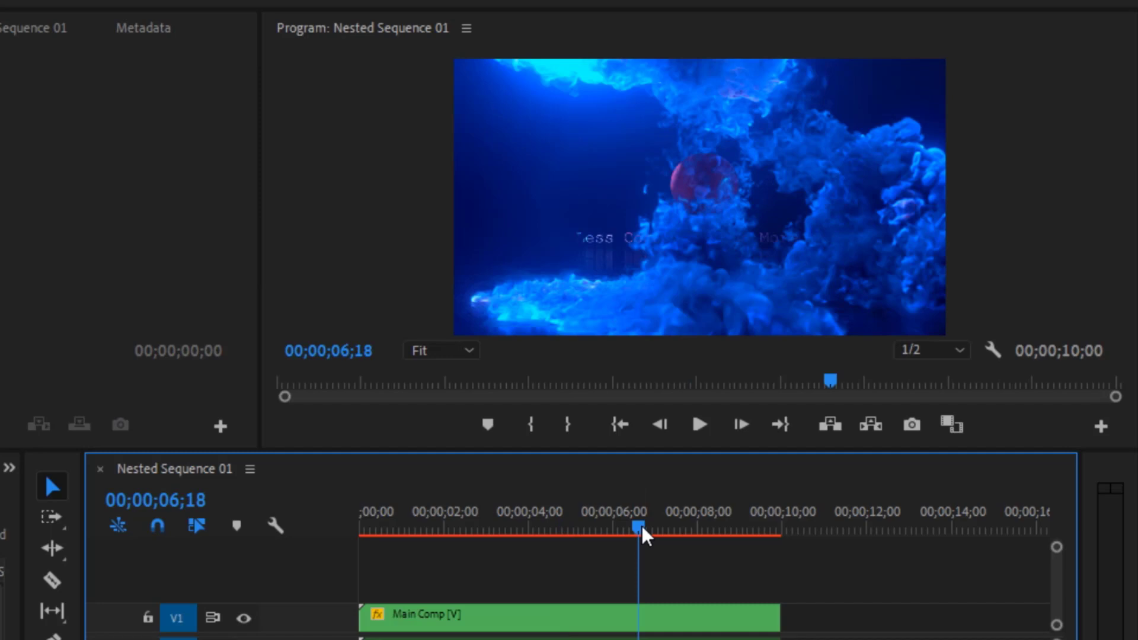
click(685, 526)
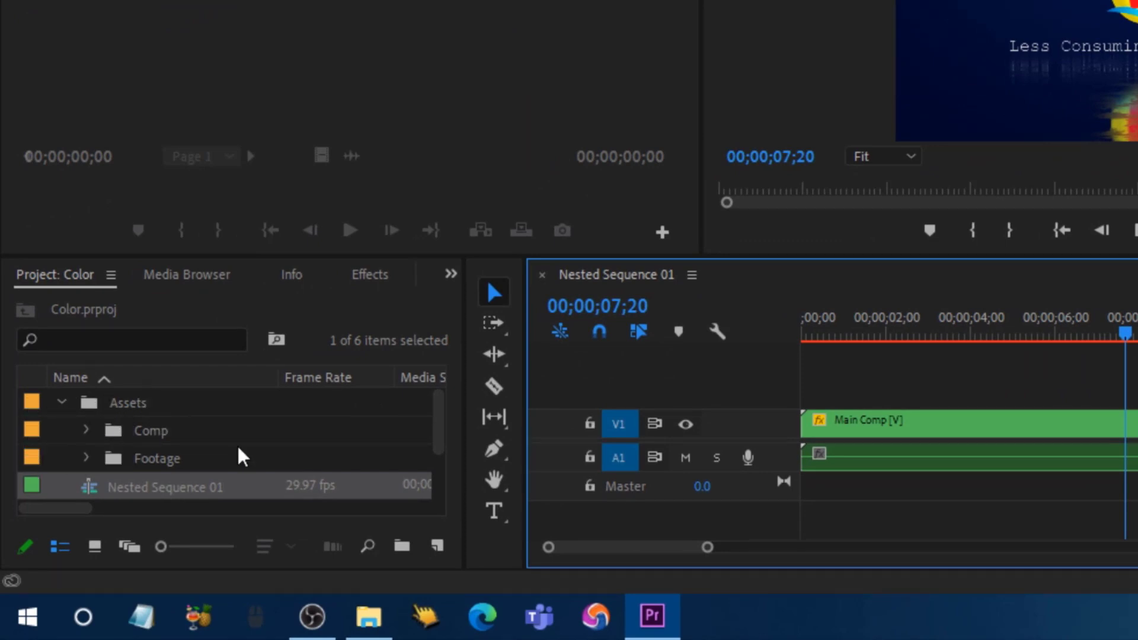
Step: Expand the Footage bin and bring up the KNOW FOREVER.png logo's options
click(86, 459)
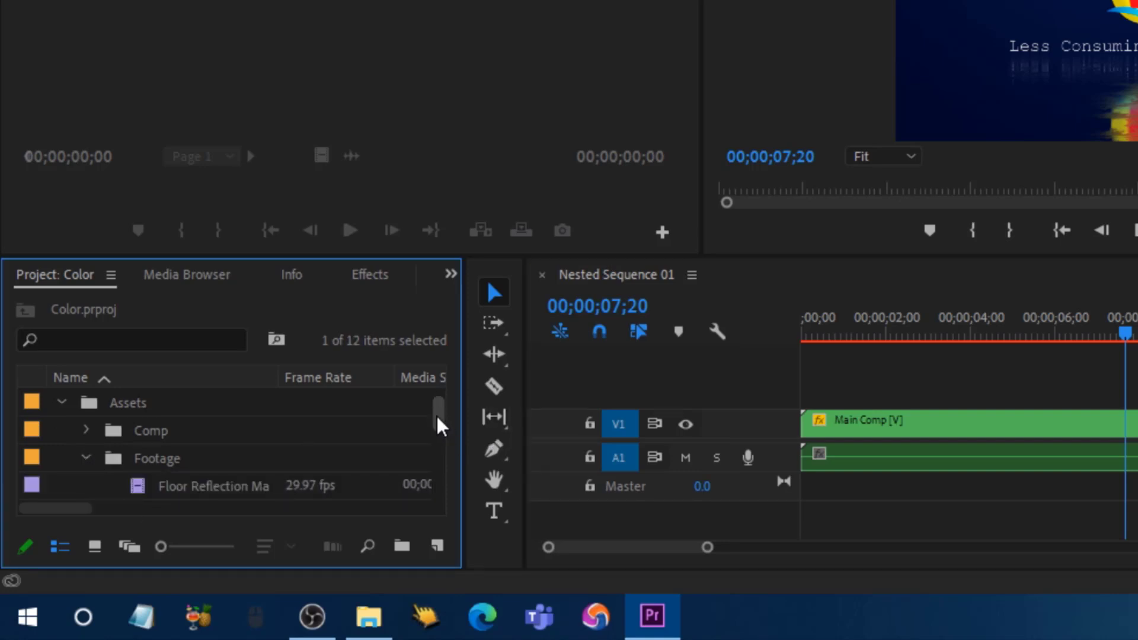
drag(438, 418, 445, 440)
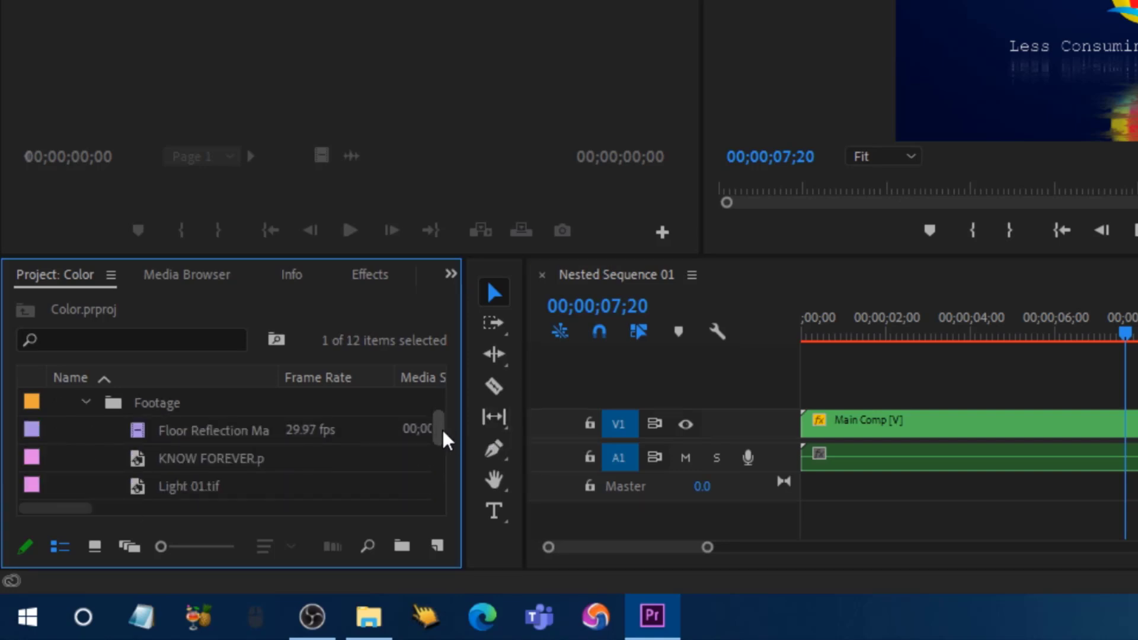
click(242, 462)
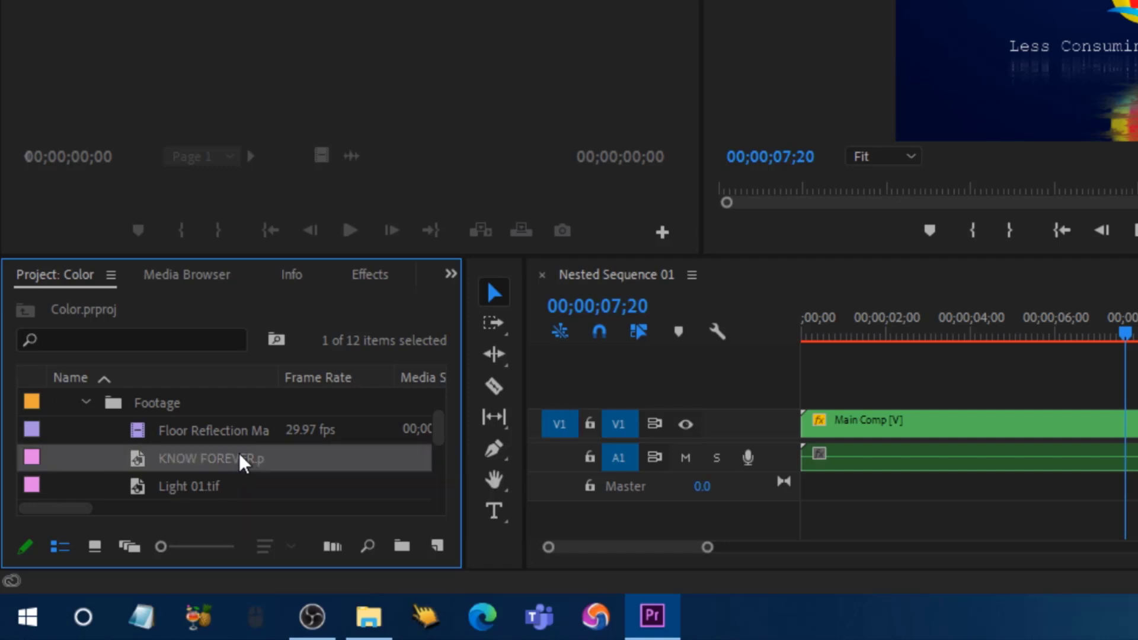
right_click(240, 457)
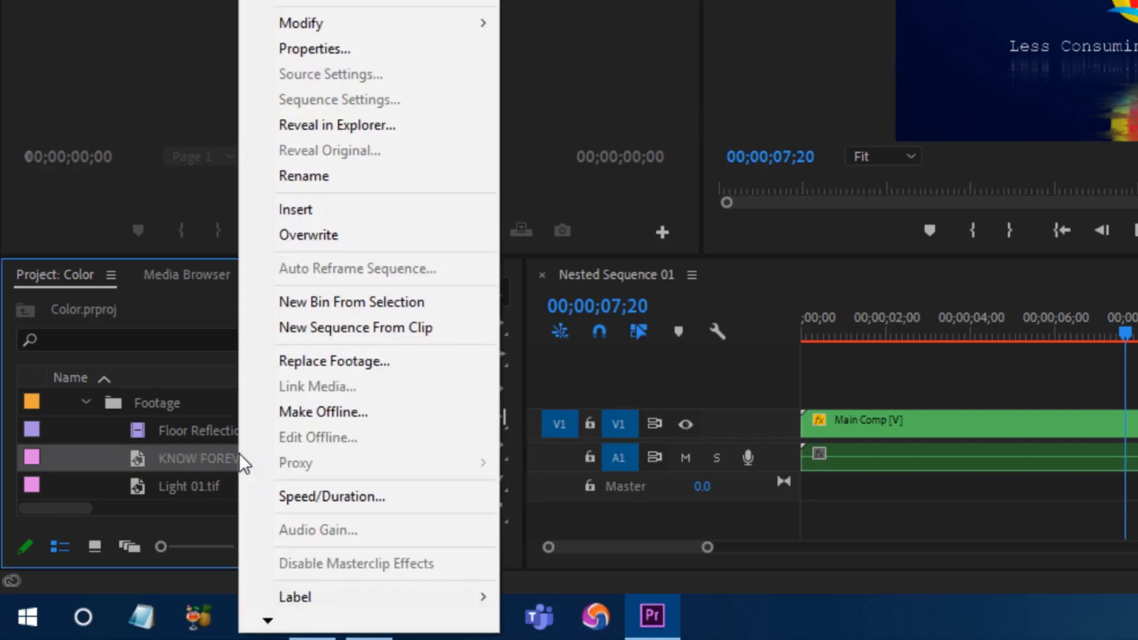
Step: Replace KNOW FOREVER.png with the green Camtasia logo image from Pictures
click(356, 365)
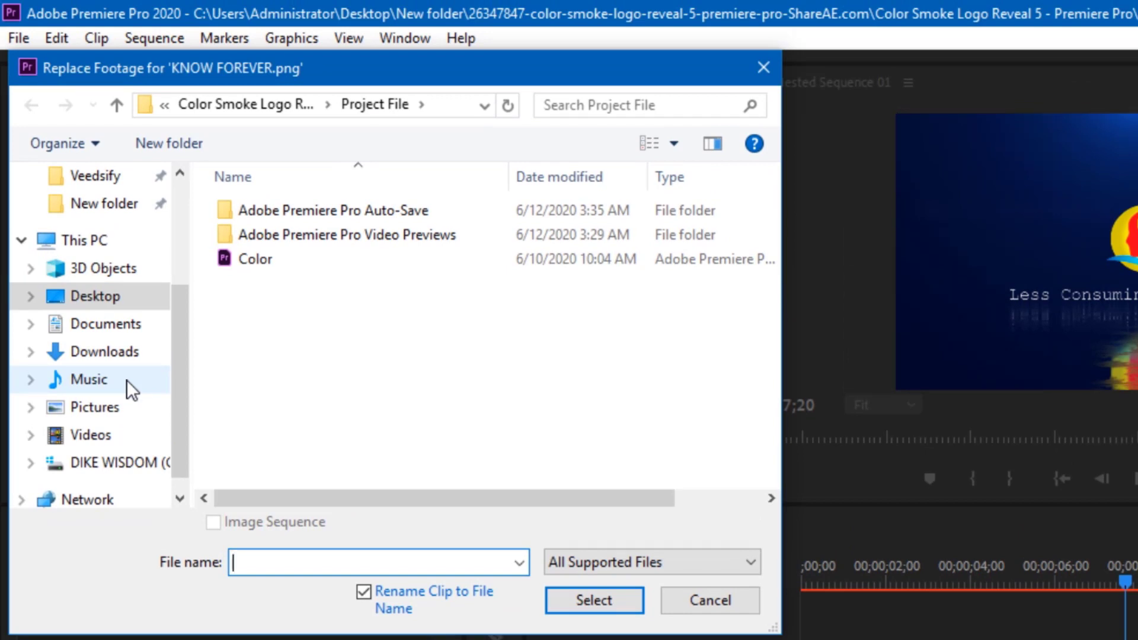
click(122, 406)
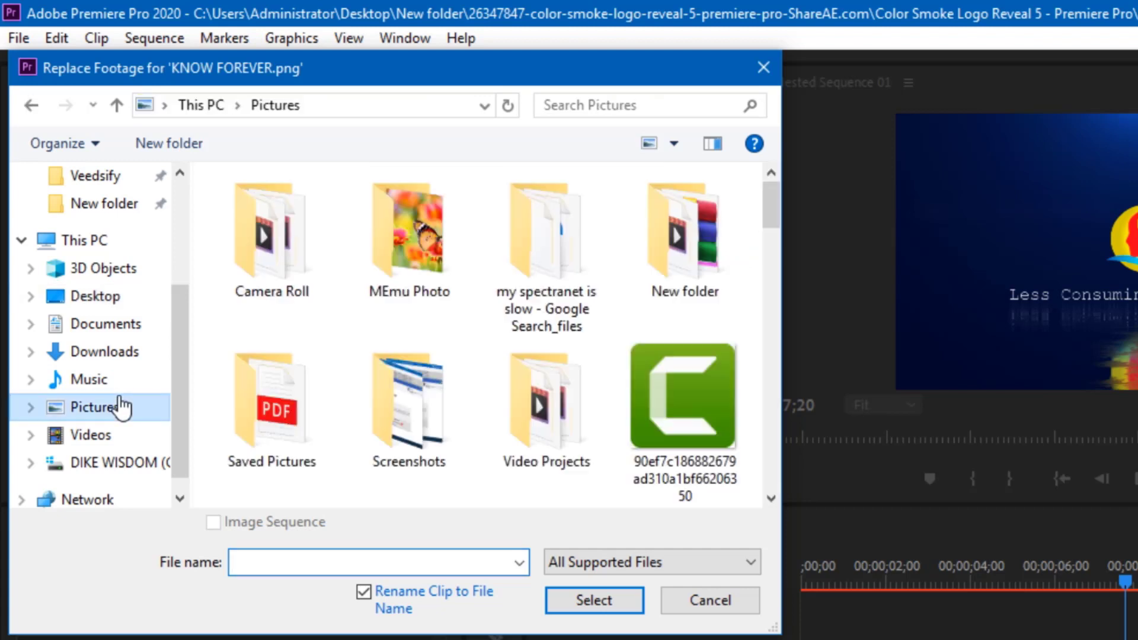
click(651, 400)
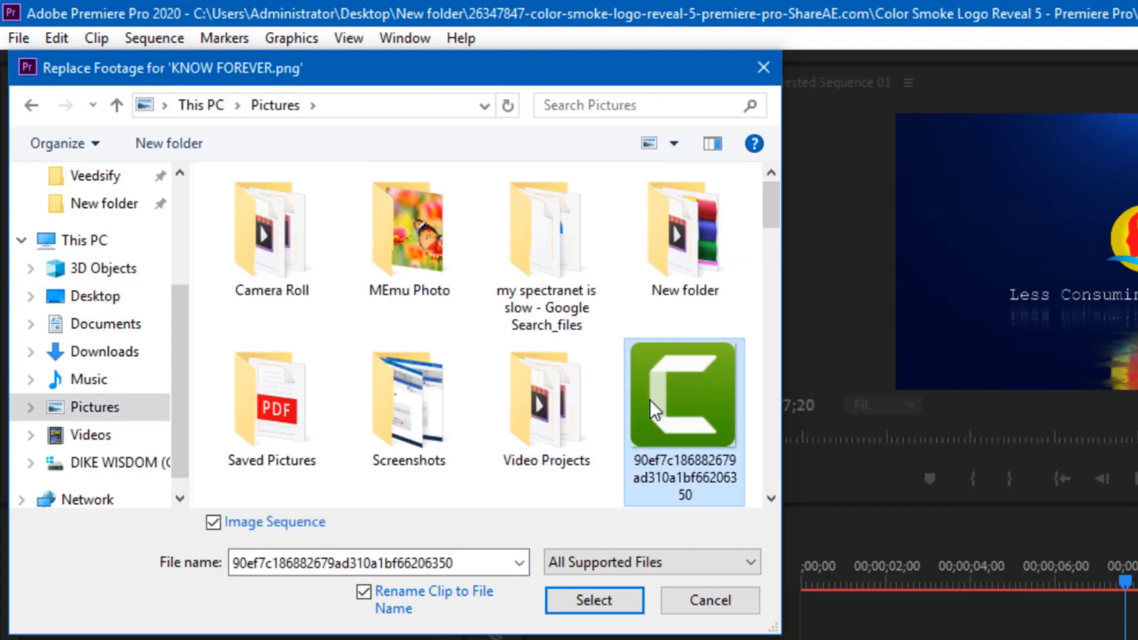
click(617, 597)
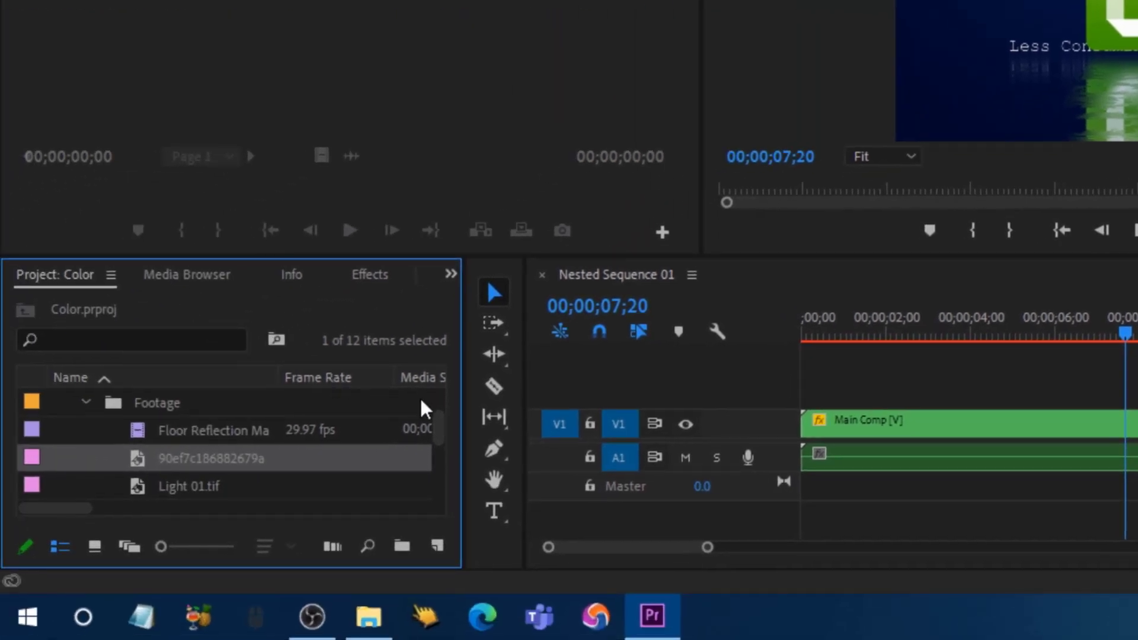
Step: Open Replace Logo & Slogan and scale the Camtasia logo clip down to 114
drag(442, 433, 434, 504)
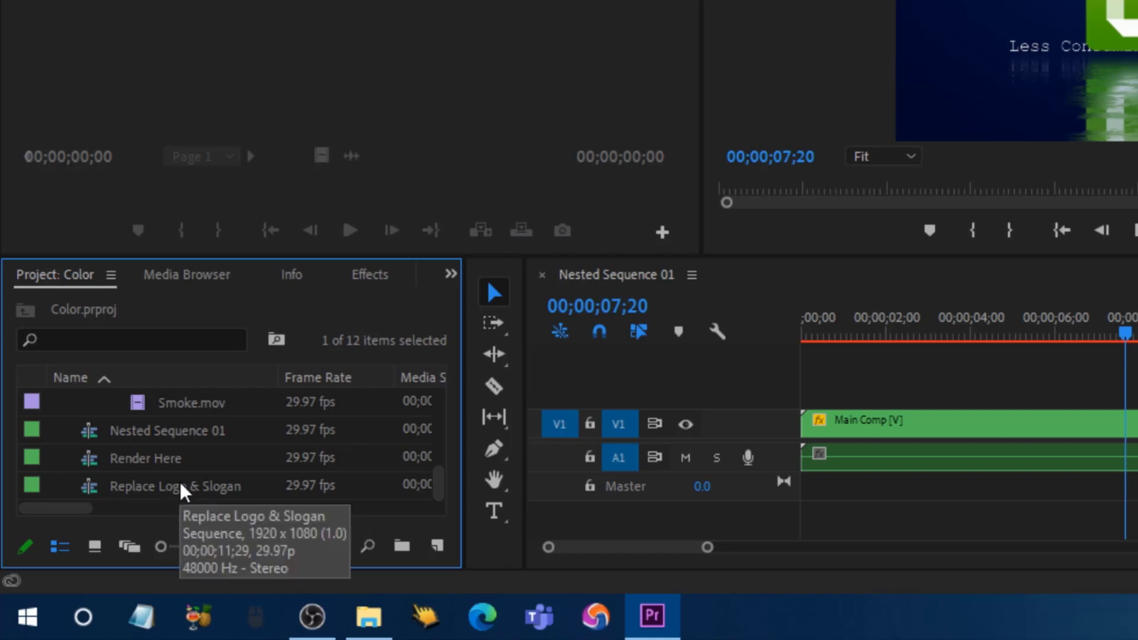
double_click(183, 486)
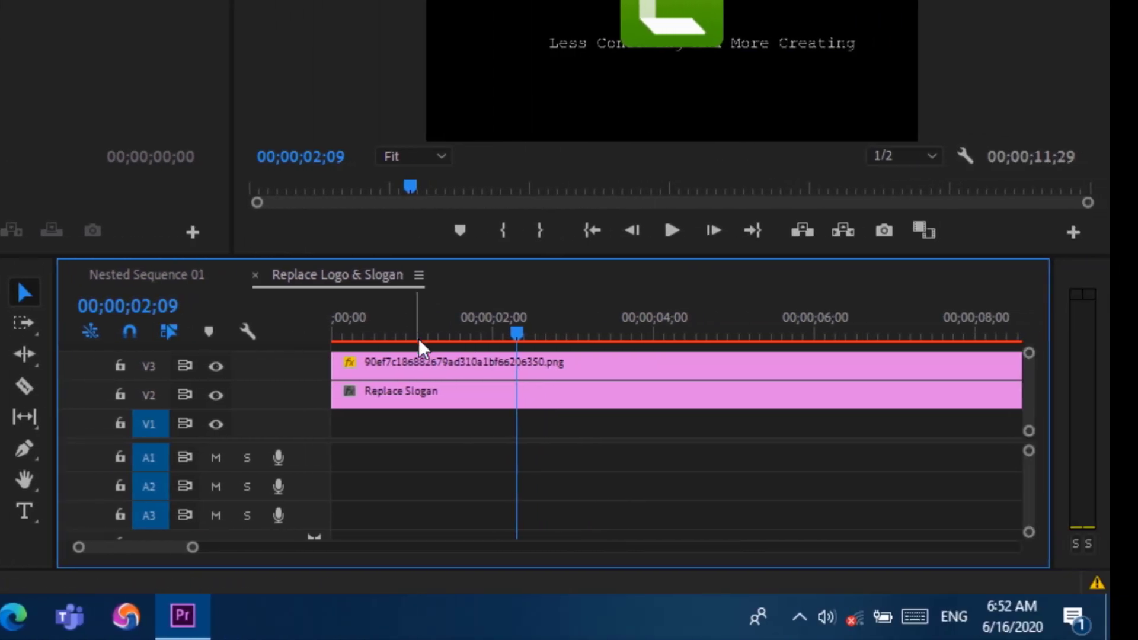
click(435, 361)
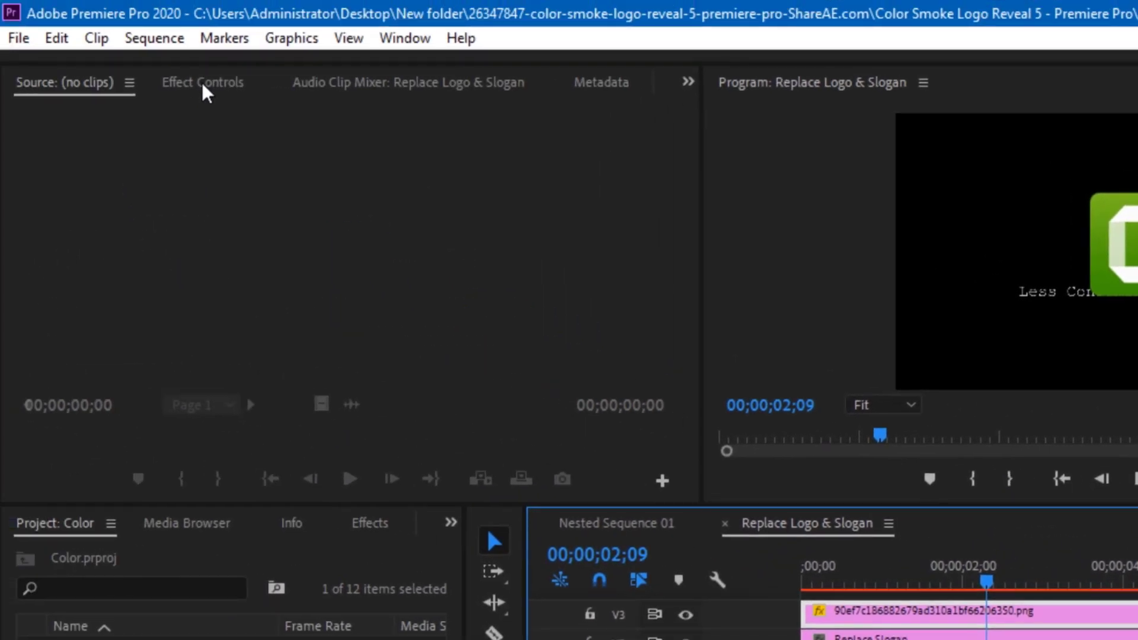
click(201, 82)
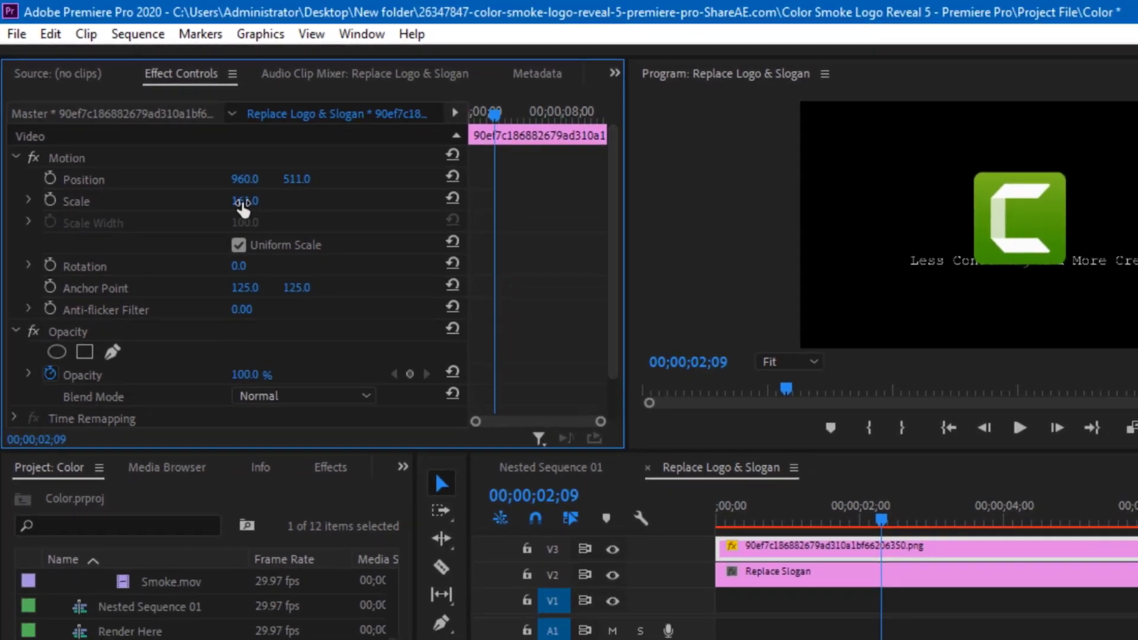
mouse_move(241, 204)
mouse_down()
mouse_move(230, 205)
mouse_move(246, 193)
mouse_up()
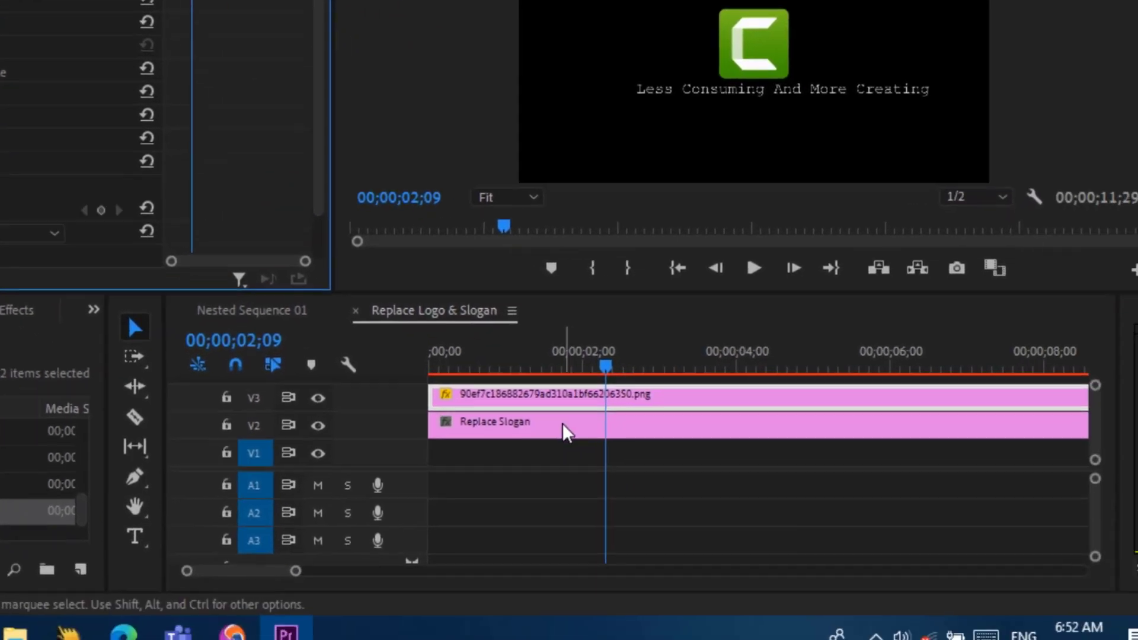
click(793, 541)
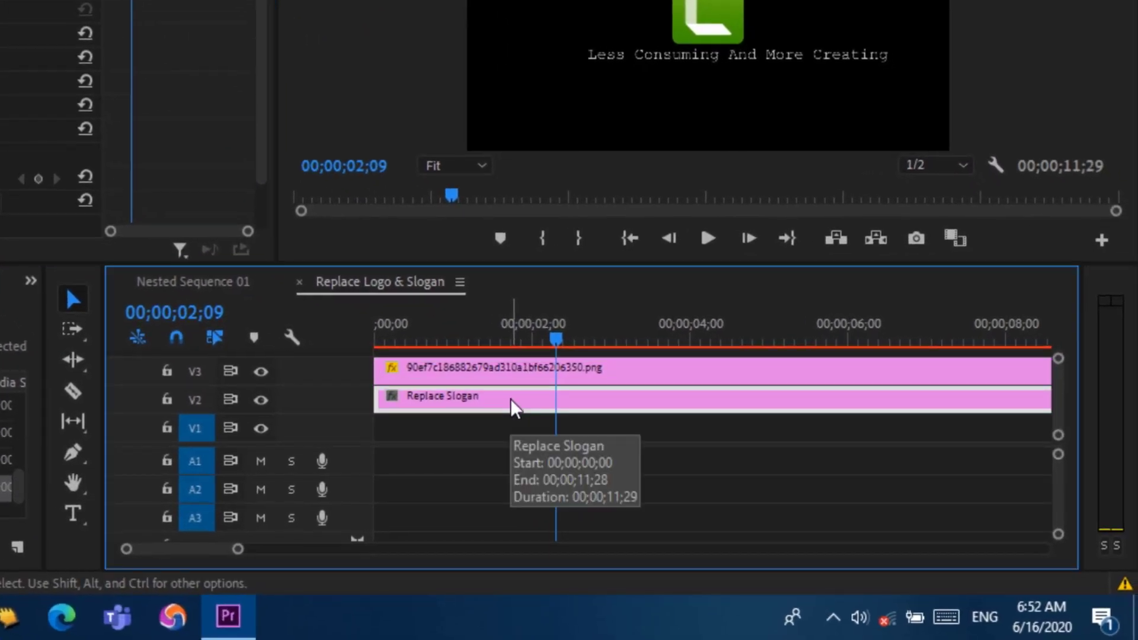
Step: Replace the 'Less Consuming And More Creating' slogan text with CAMTASIA in the title editor
double_click(510, 398)
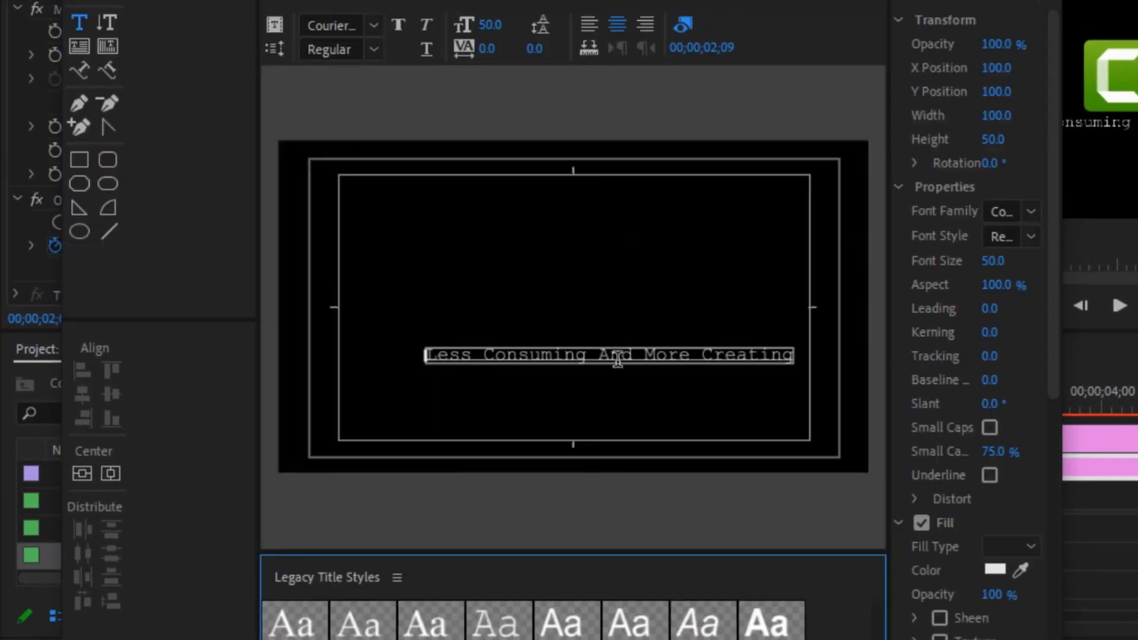
double_click(617, 358)
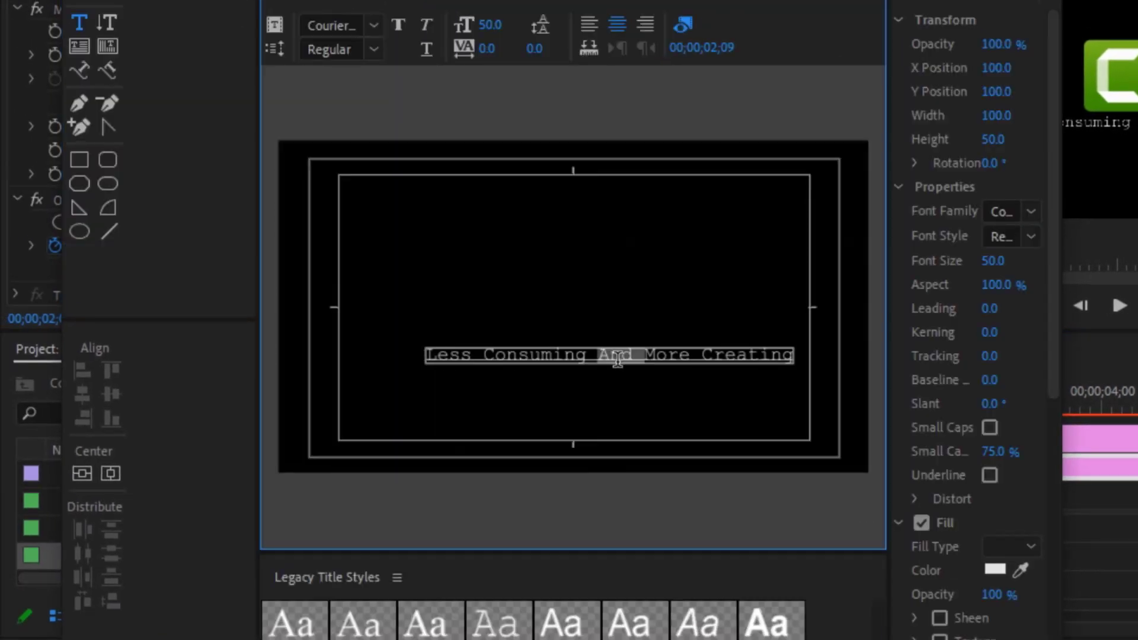
click(617, 358)
key(BackSpace)
key(BackSpace)
key(BackSpace)
key(BackSpace)
key(BackSpace)
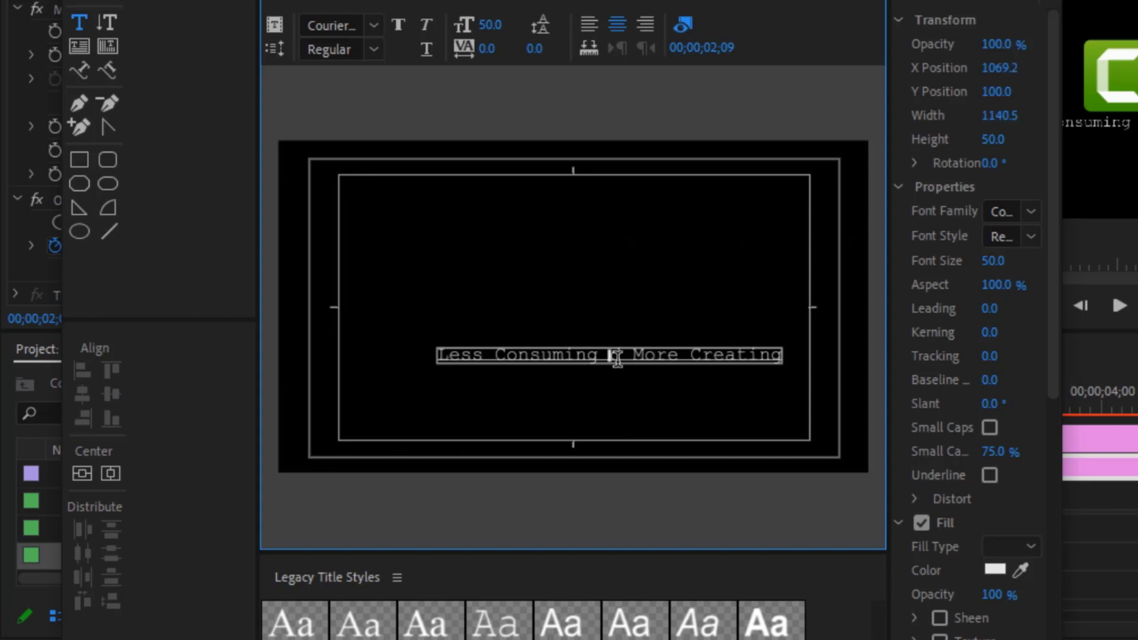
key(ctrl+a)
key(BackSpace)
text(L)
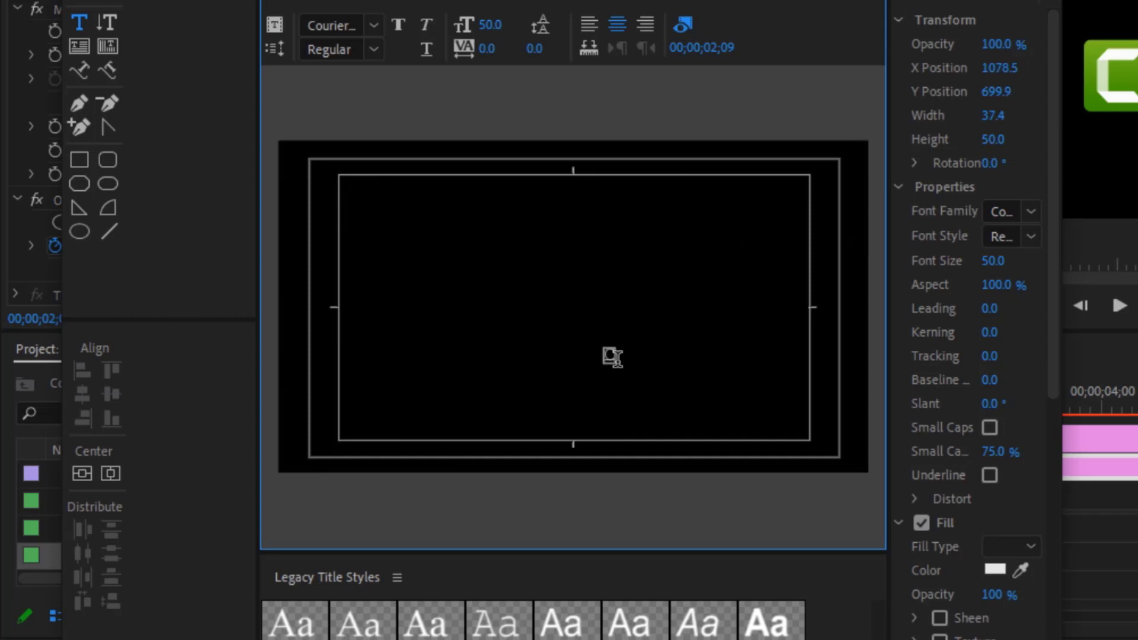
text(AMTAS)
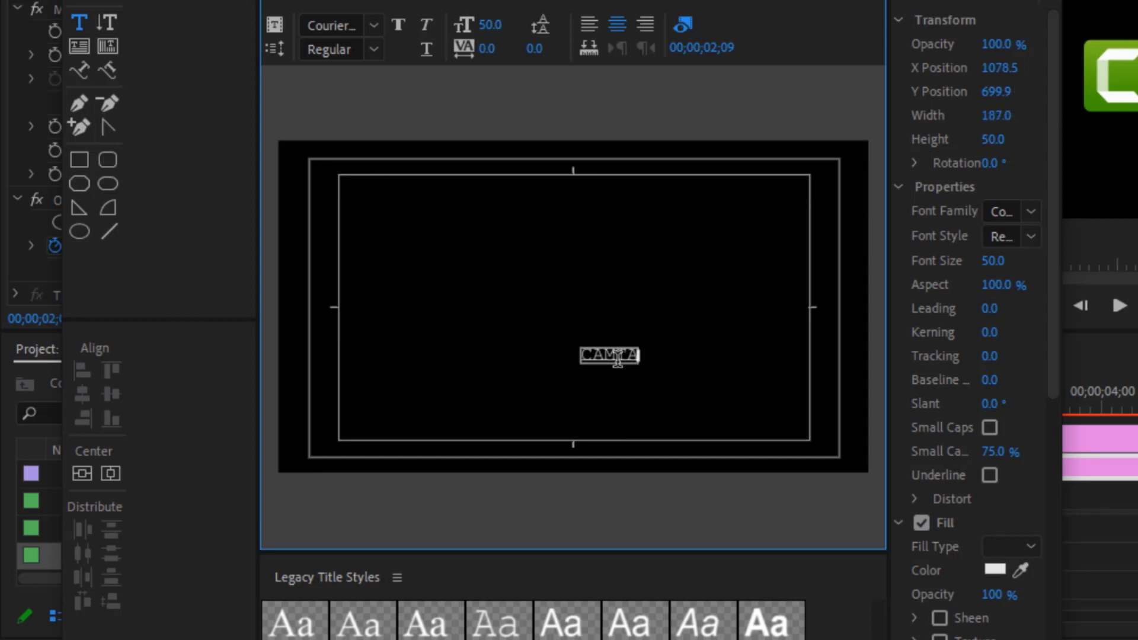
text(IA)
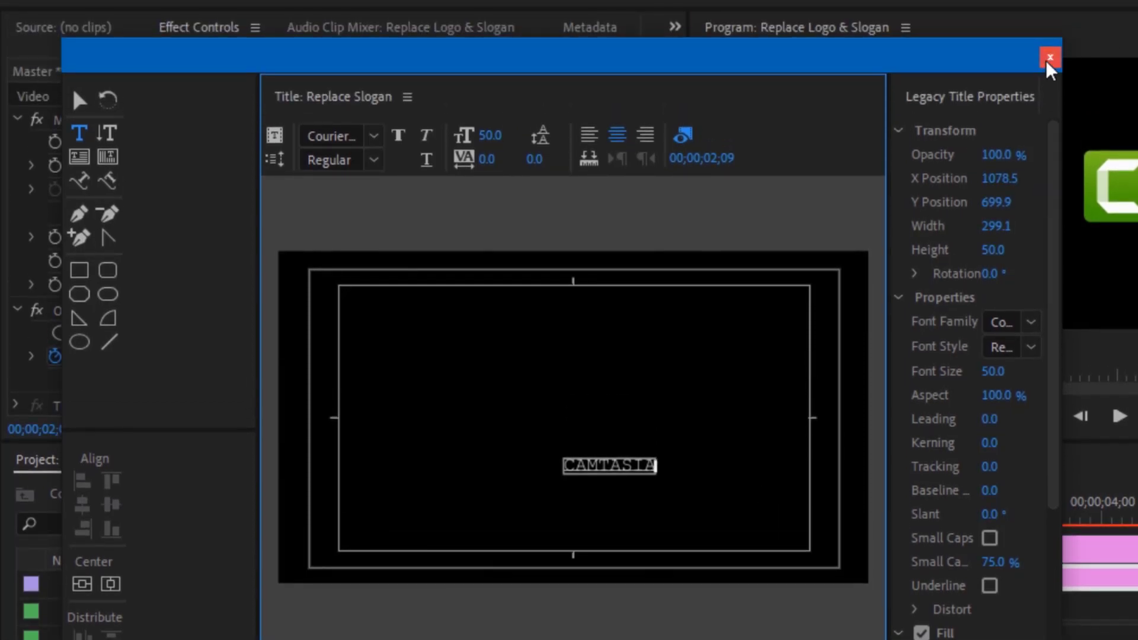
Step: Shift the CAMTASIA slogan's Position X from 960 to 847, centring it under the logo
click(1048, 58)
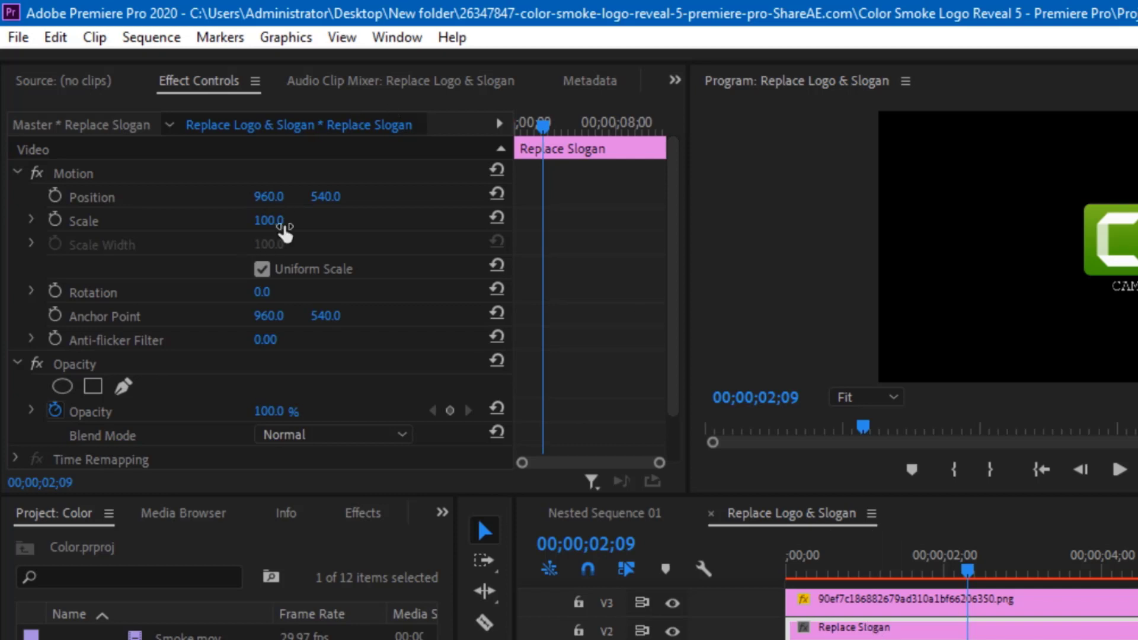
click(268, 197)
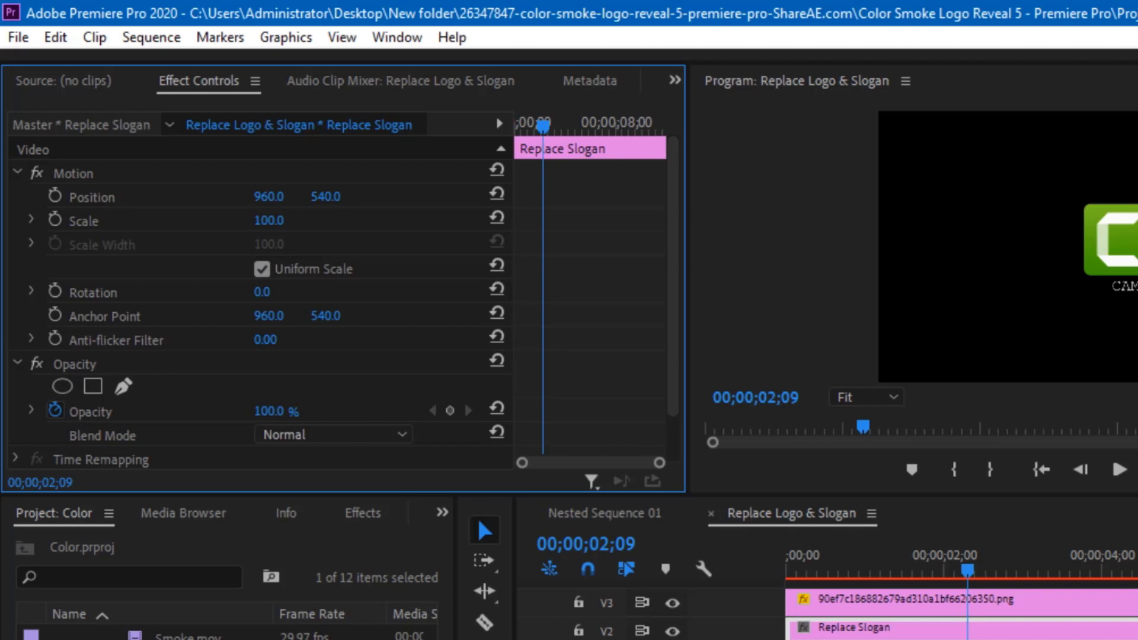
click(273, 197)
key(Return)
drag(268, 196, 256, 196)
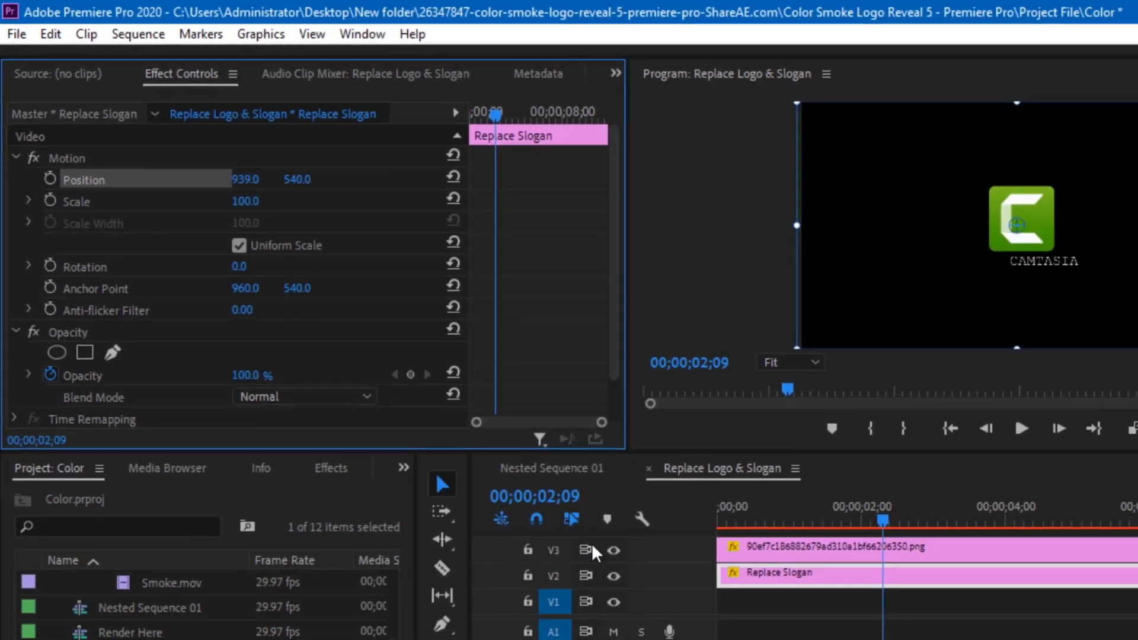
drag(245, 179, 199, 179)
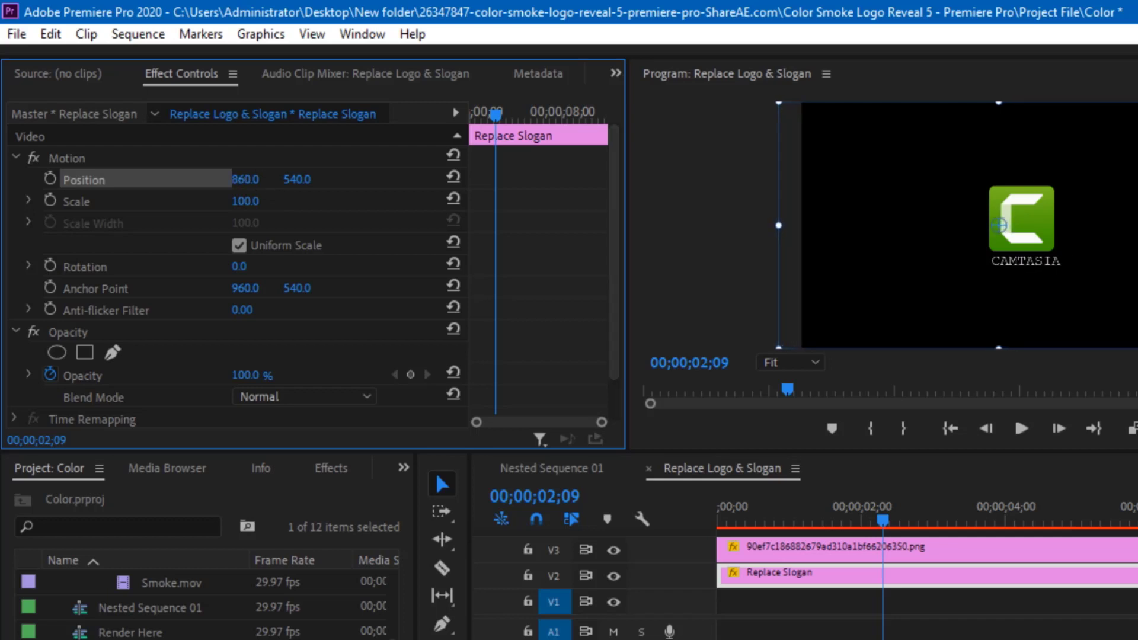
click(1031, 172)
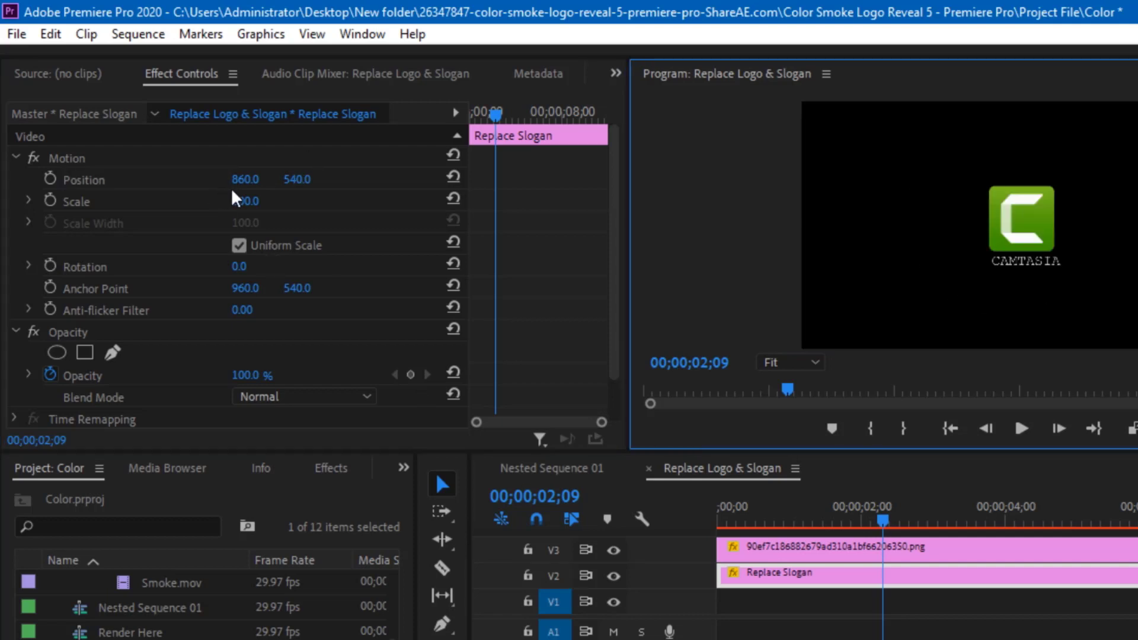
drag(244, 180, 256, 181)
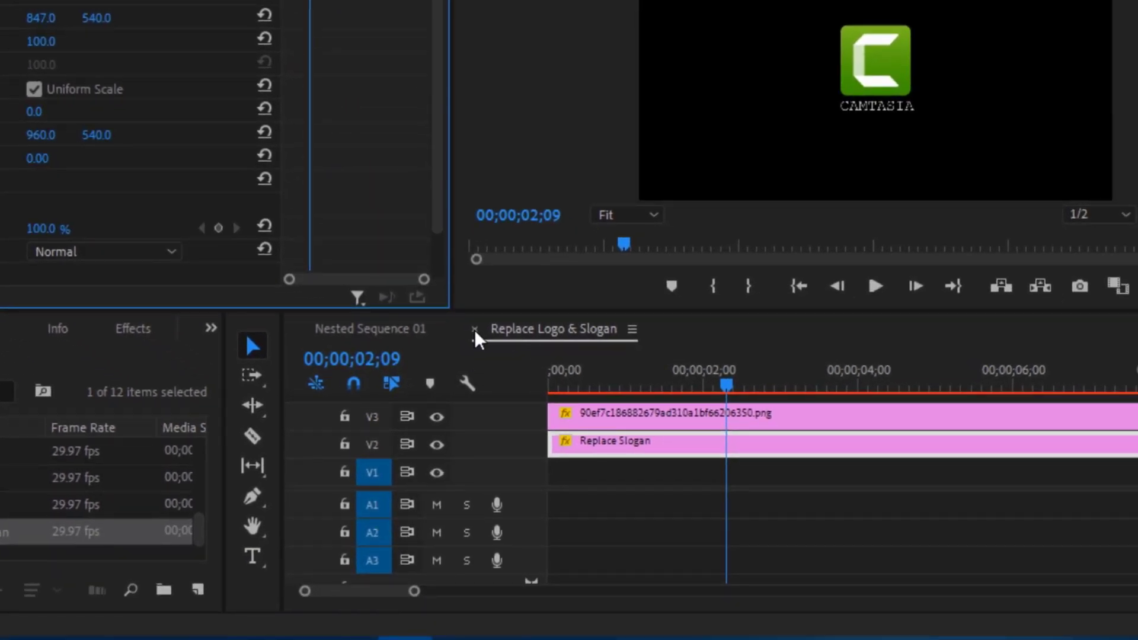
Step: Close the Replace Logo & Slogan sequence and render Nested Sequence 01's preview through to its end
click(475, 330)
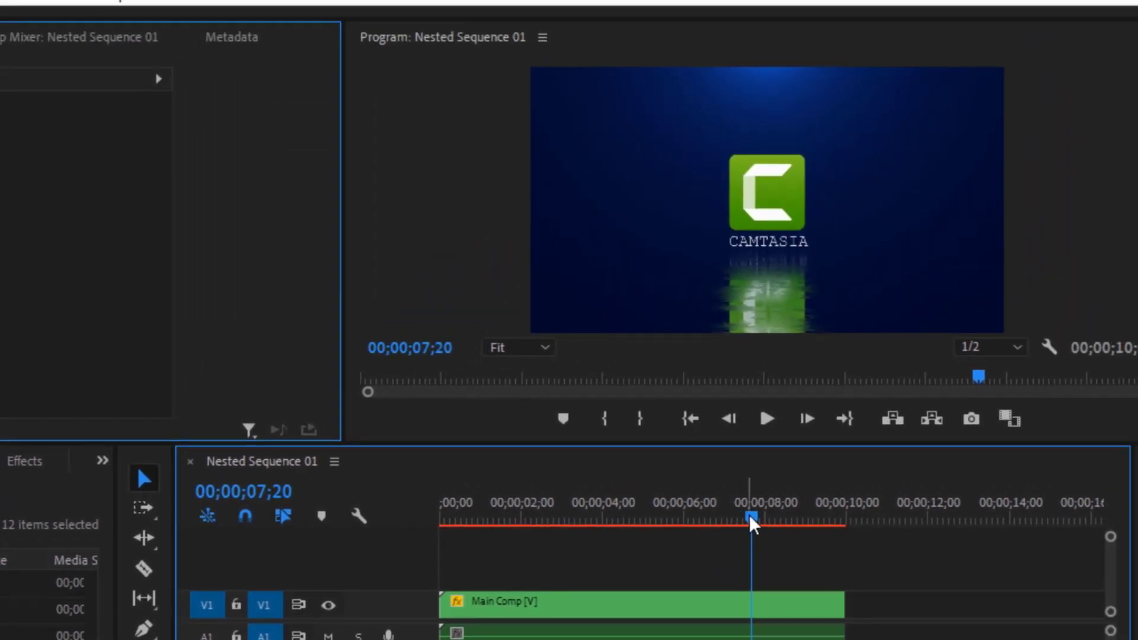
click(859, 502)
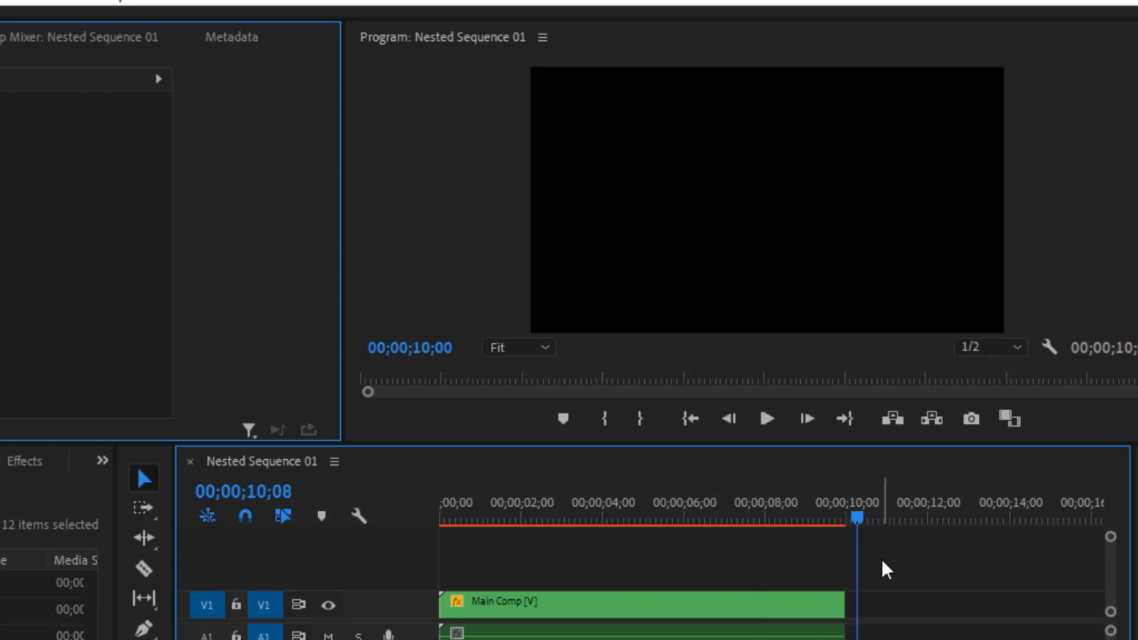
key(Return)
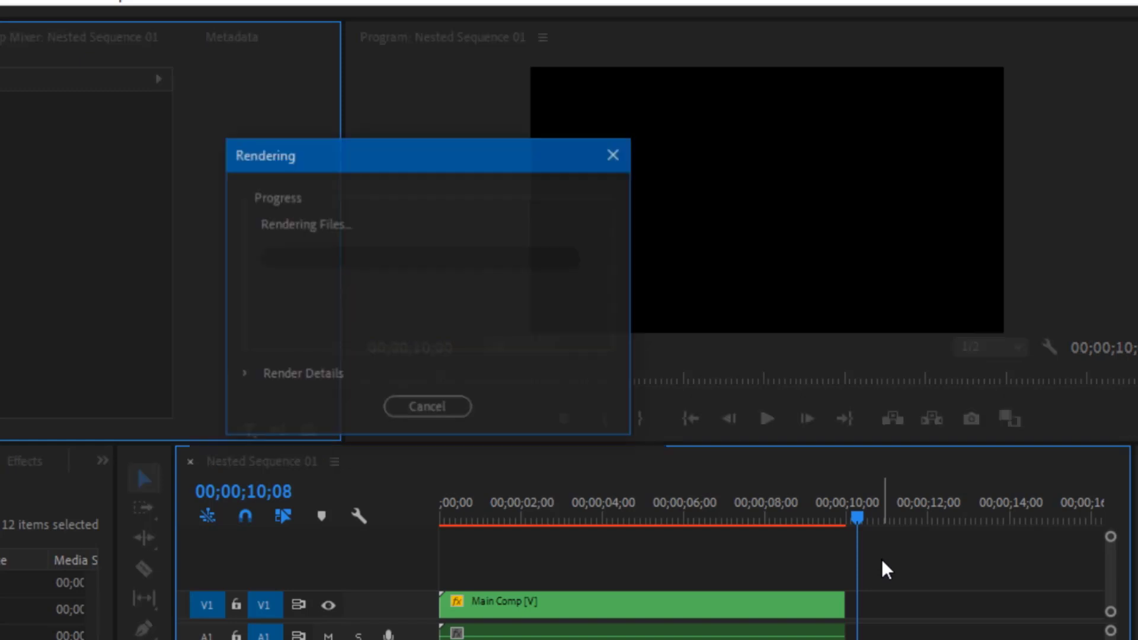